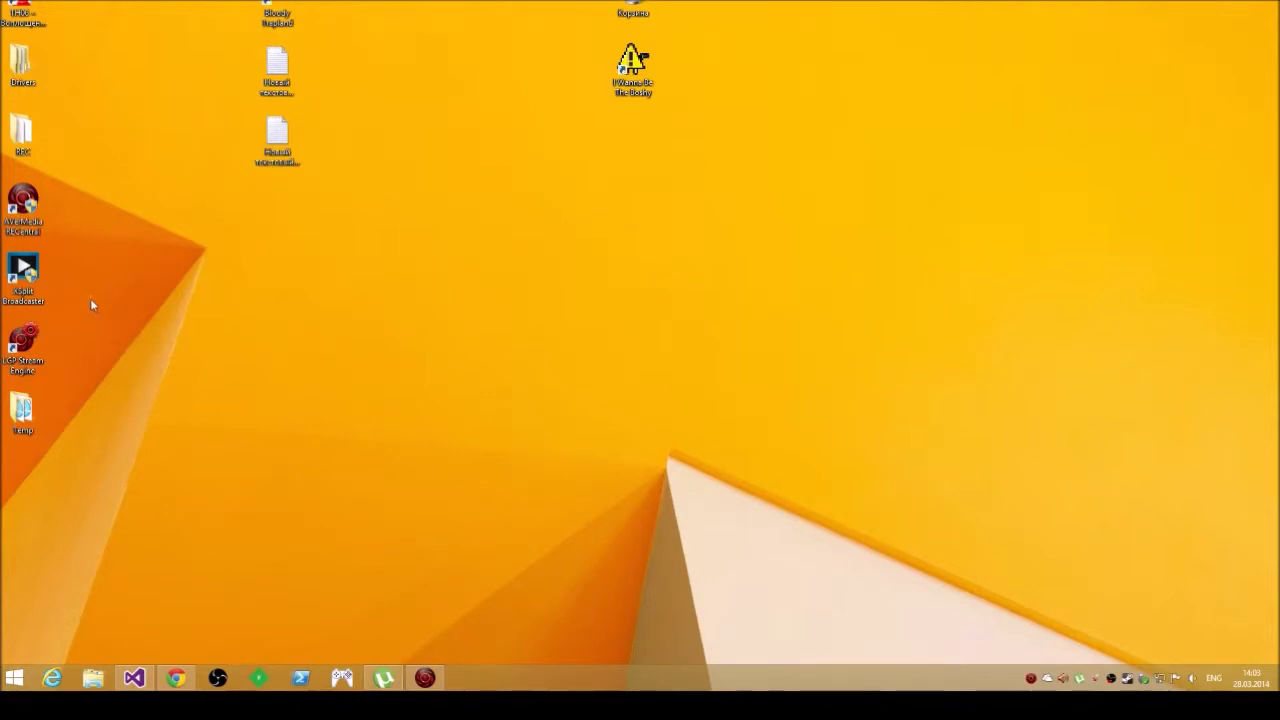
- Try to launch LGP Stream Engine from the desktop twice, dismissing the warning each time
{"action": "double_click", "coordinate": [26, 352]}
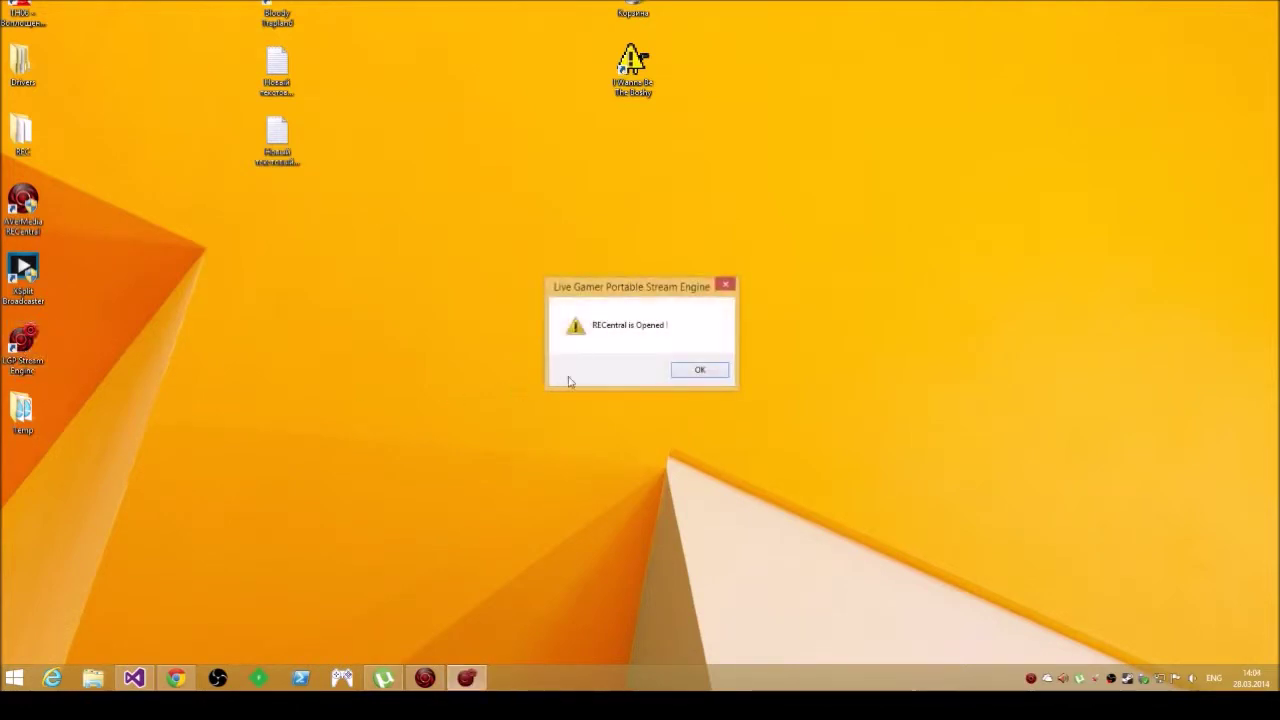
{"action": "left_click", "coordinate": [700, 371]}
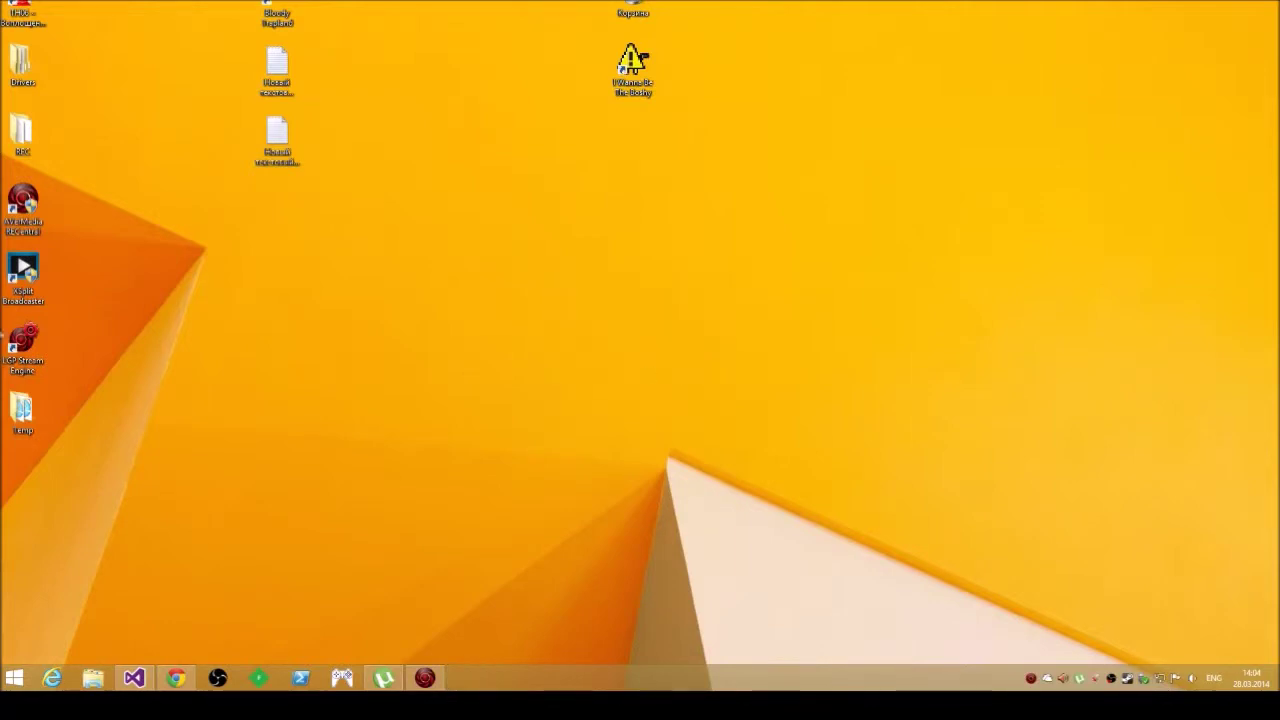
{"action": "double_click", "coordinate": [18, 358]}
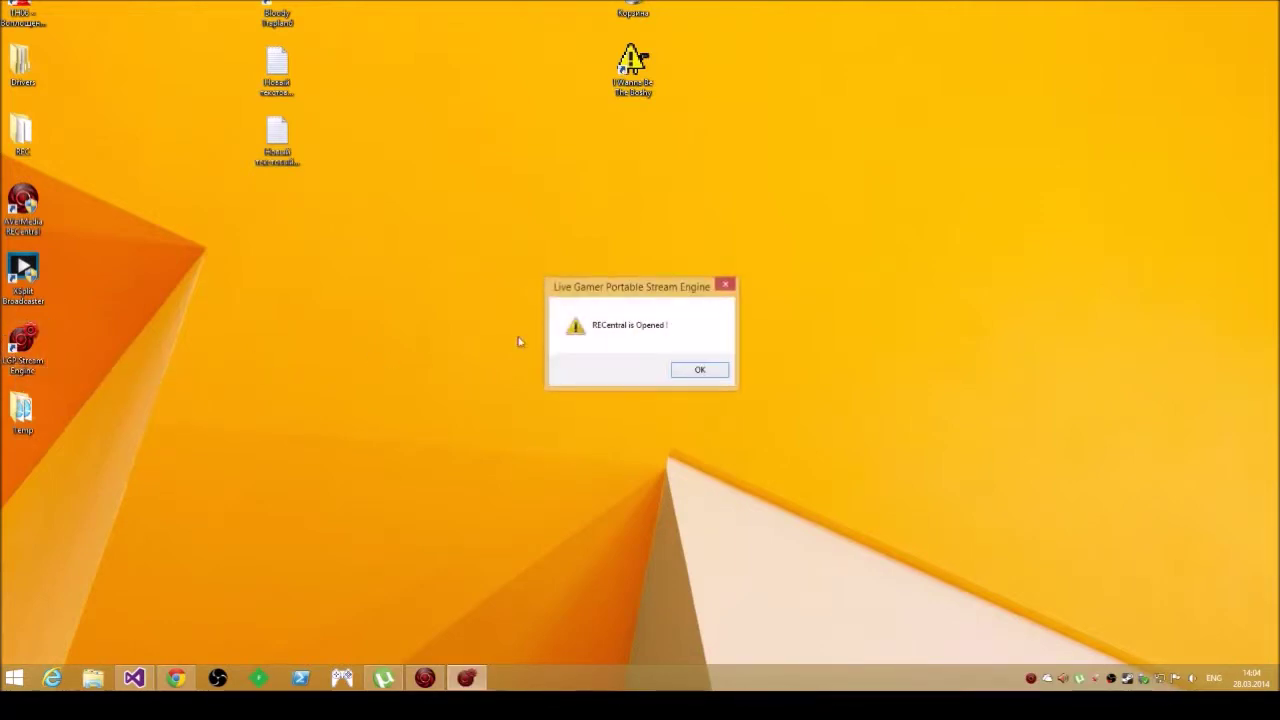
{"action": "left_click", "coordinate": [697, 371]}
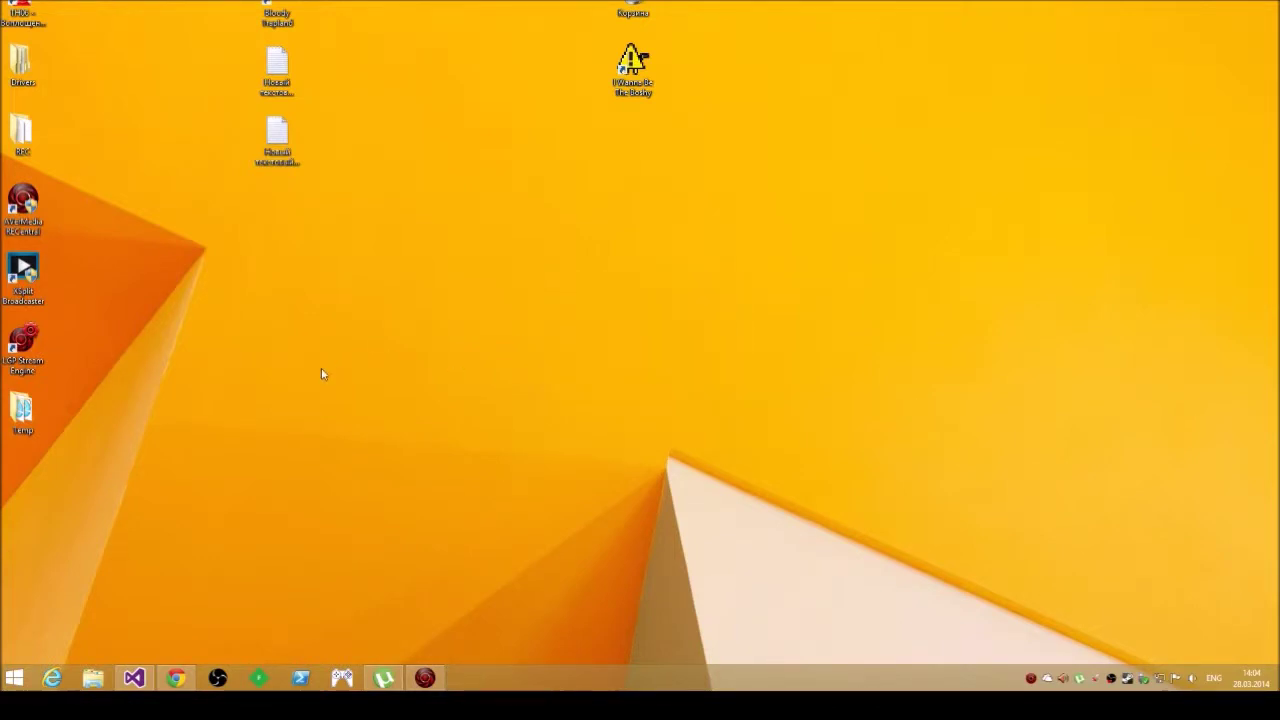
{"action": "left_click", "coordinate": [19, 345]}
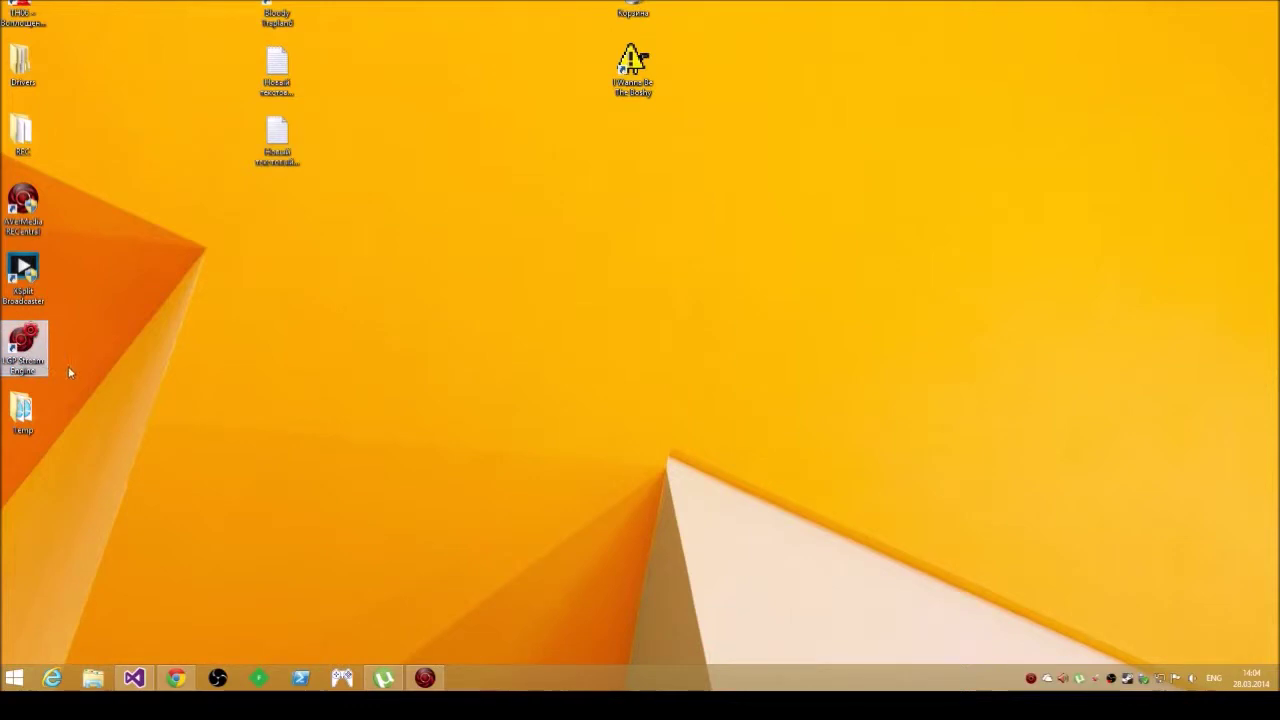
{"action": "left_click_drag", "start_coordinate": [96, 389], "coordinate": [68, 341]}
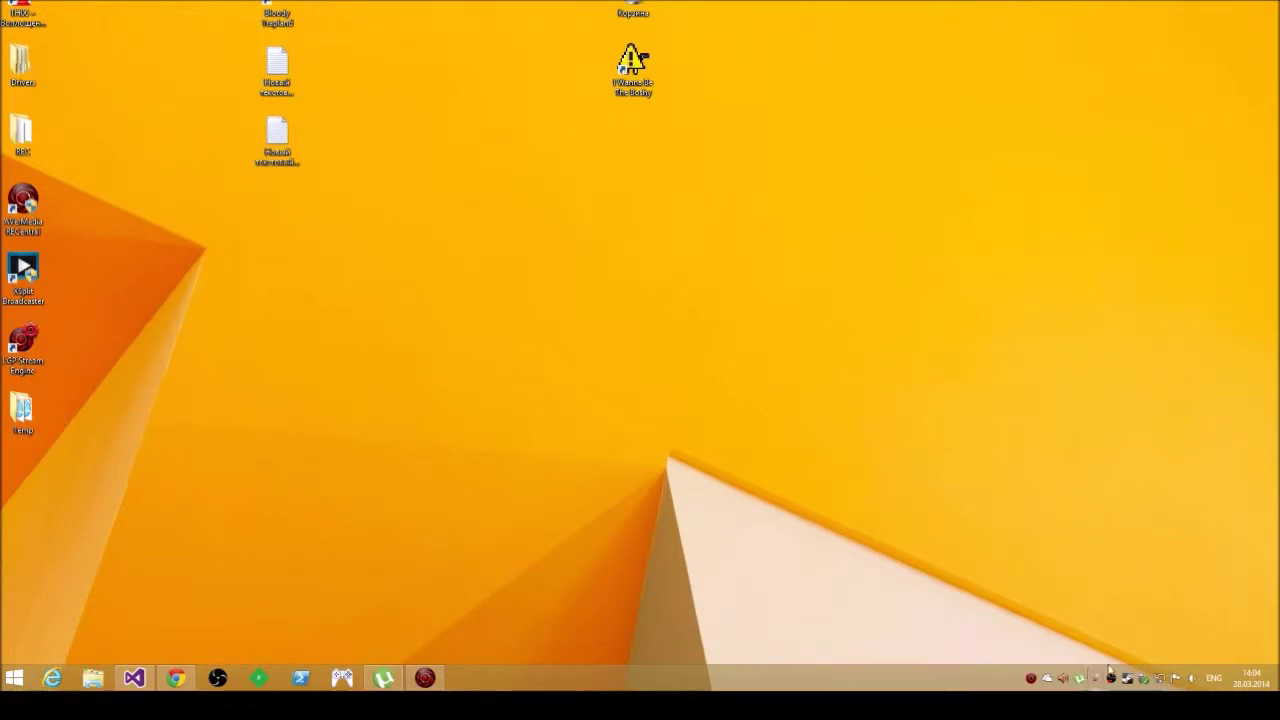
- Switch to Open Broadcaster Software, examine the video devices offered for a new capture device source, then cancel the source and minimize the window
{"action": "left_click", "coordinate": [1110, 676]}
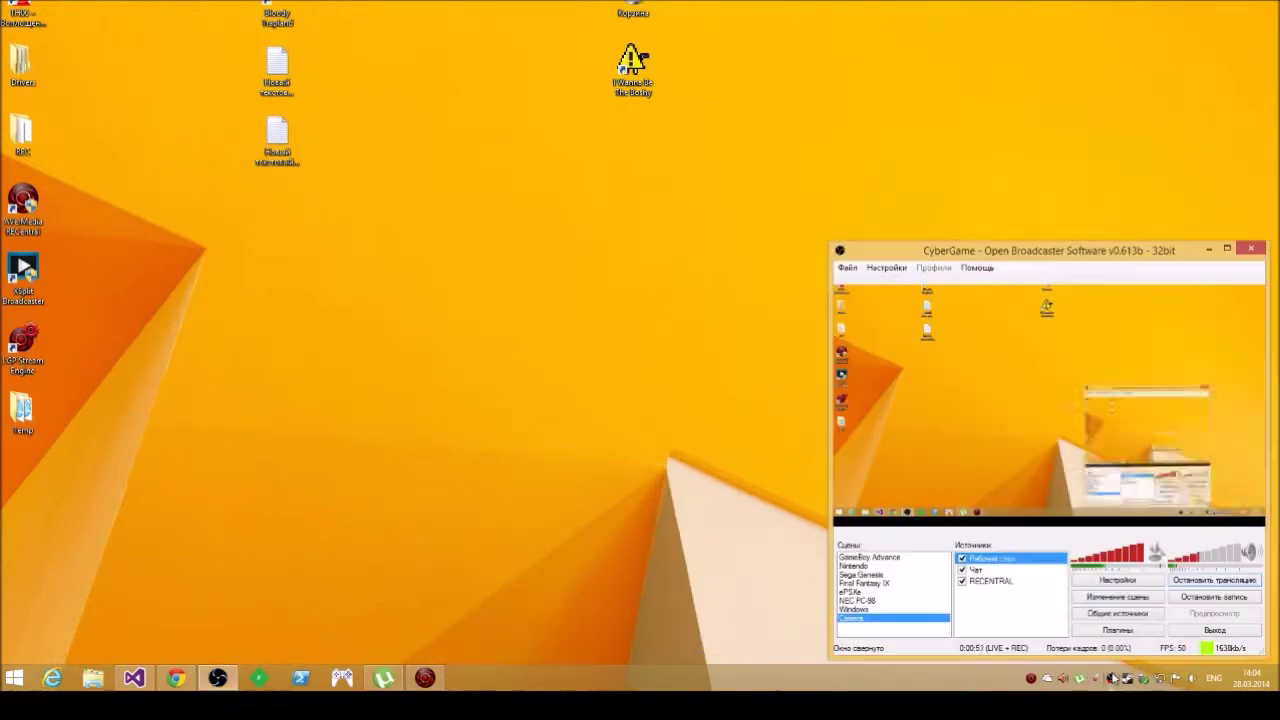
{"action": "right_click", "coordinate": [987, 605]}
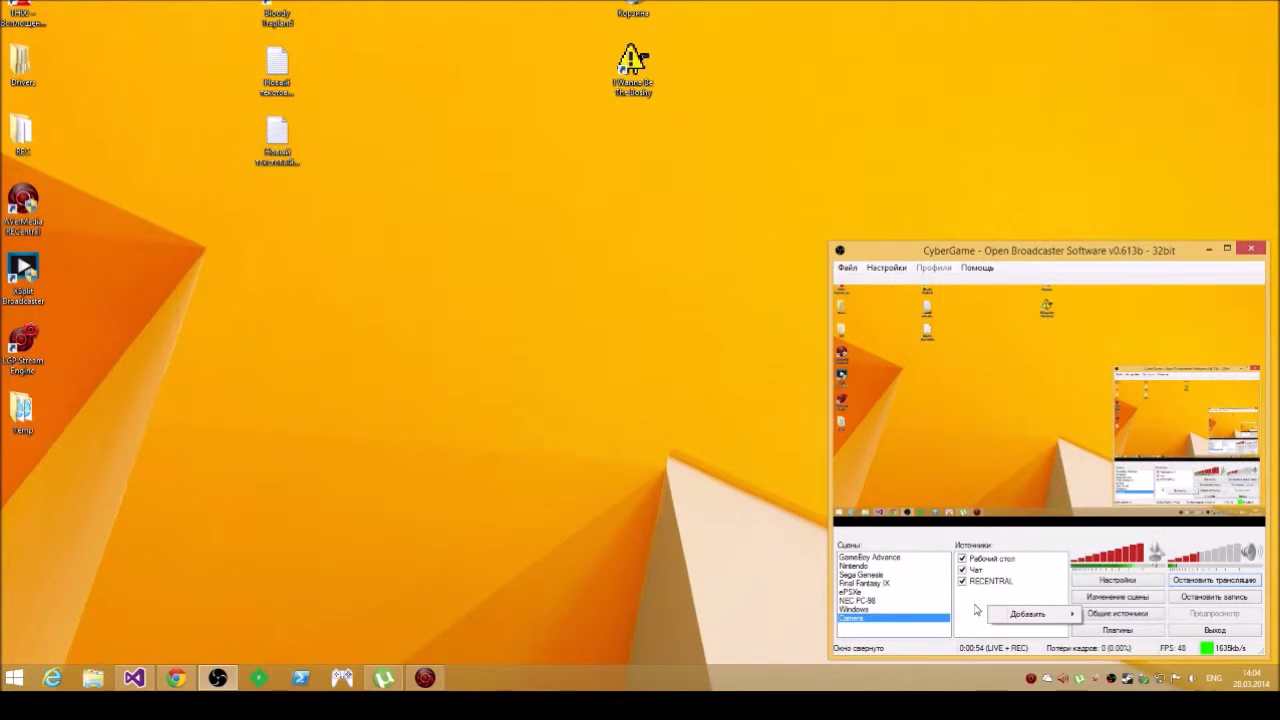
{"action": "mouse_move", "coordinate": [1055, 613]}
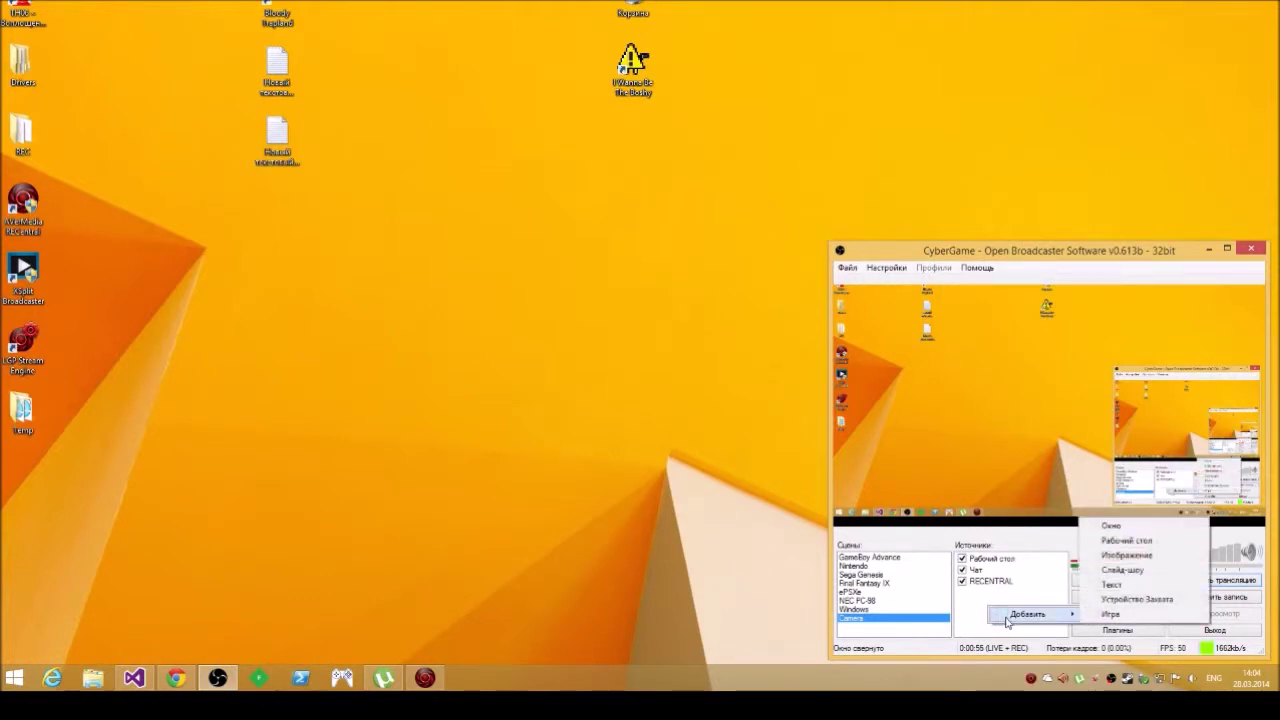
{"action": "left_click", "coordinate": [1117, 600]}
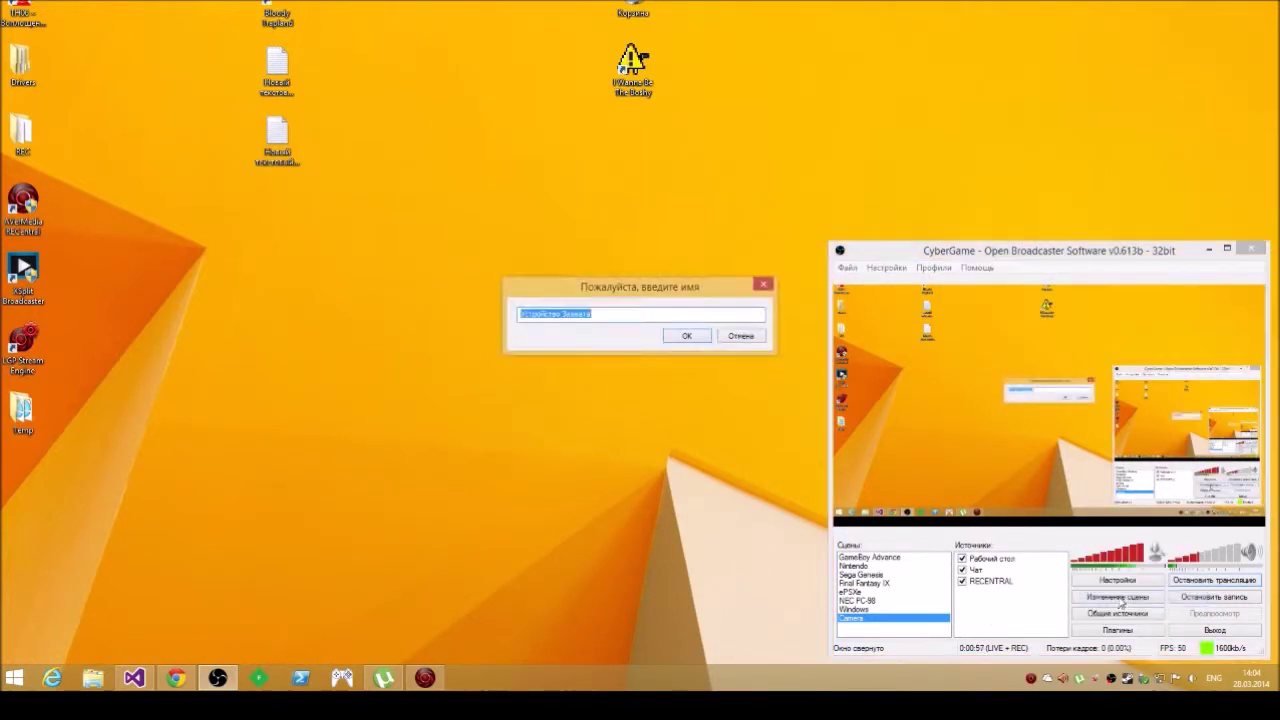
{"action": "left_click", "coordinate": [695, 337]}
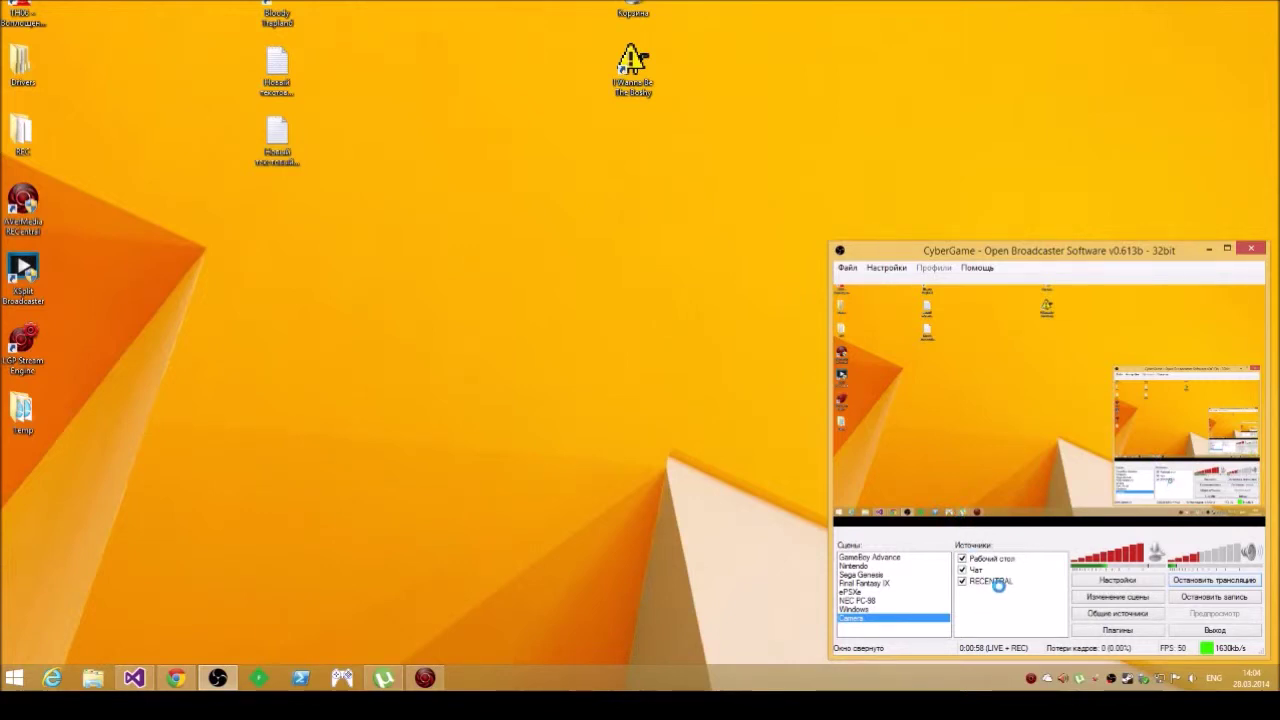
{"action": "left_click", "coordinate": [617, 170]}
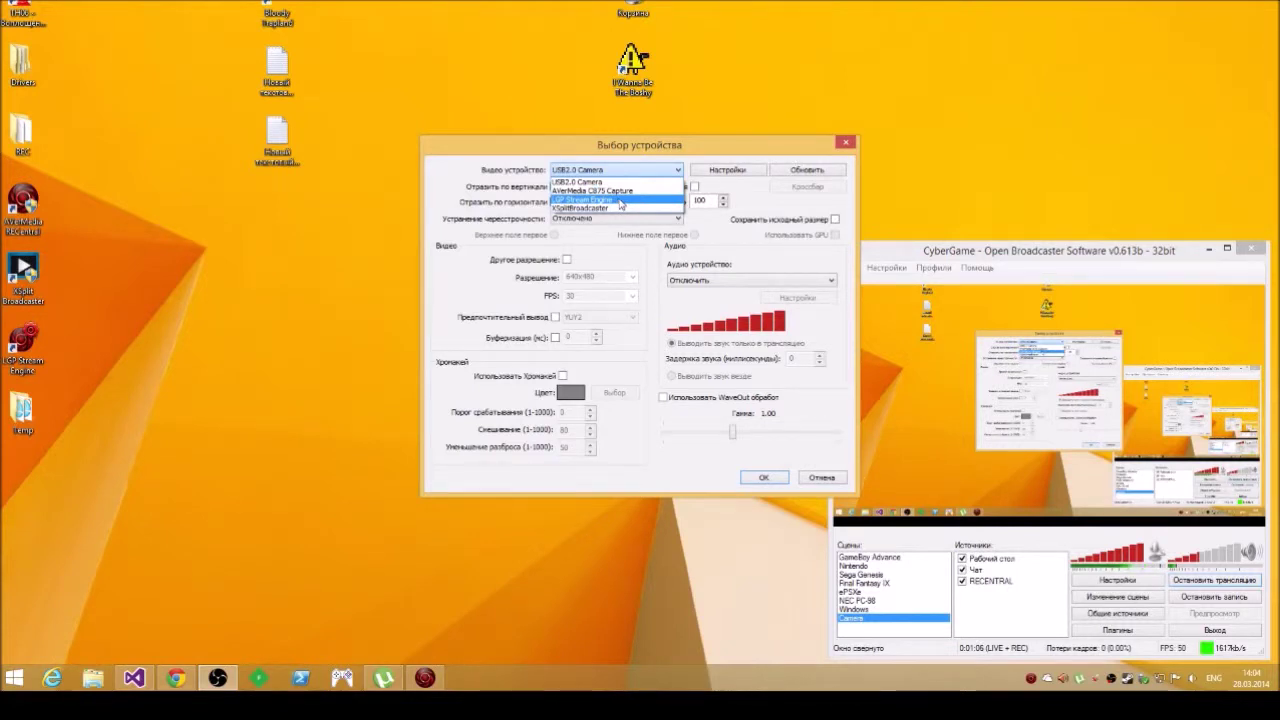
{"action": "left_click", "coordinate": [620, 181]}
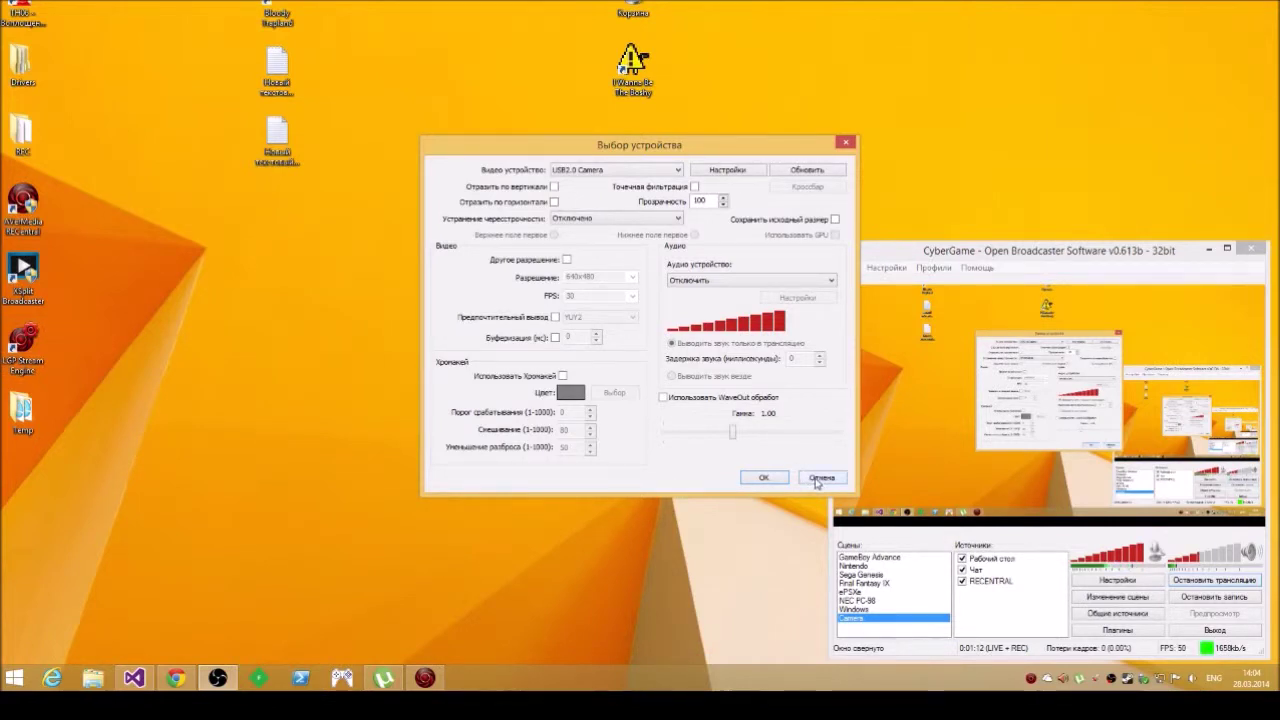
{"action": "left_click", "coordinate": [571, 172]}
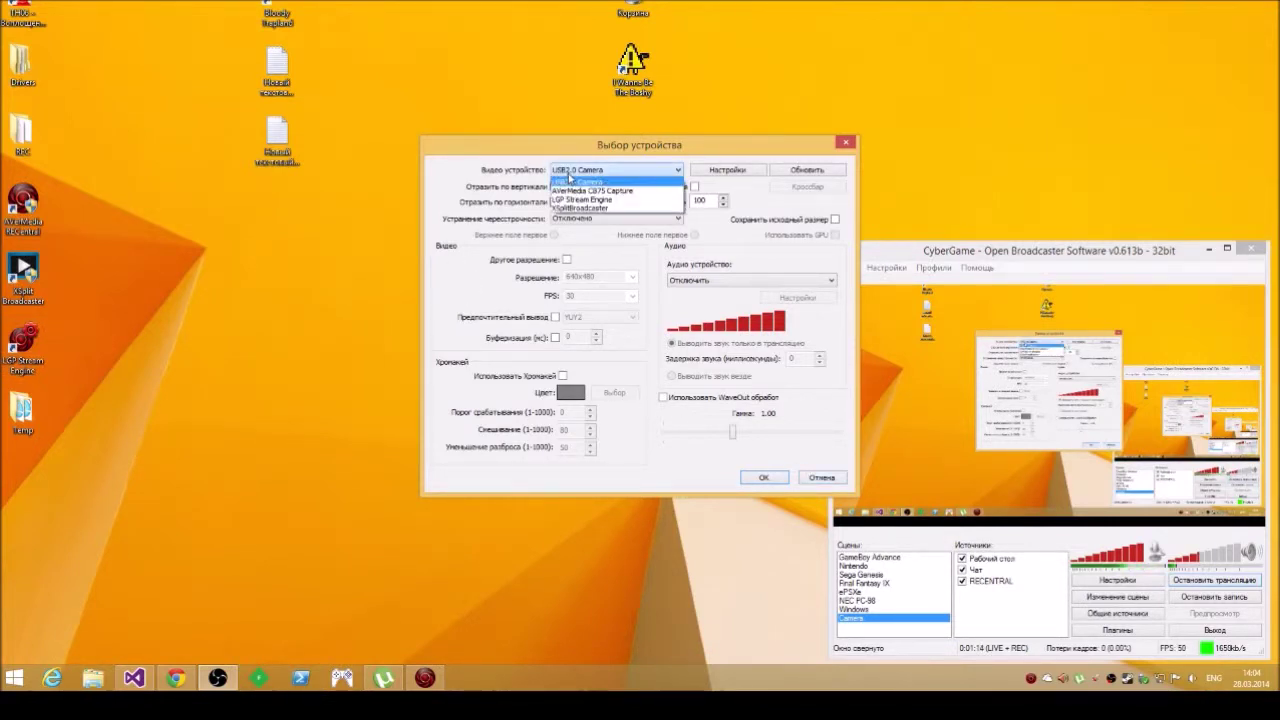
{"action": "left_click", "coordinate": [571, 180]}
{"action": "left_click", "coordinate": [817, 478]}
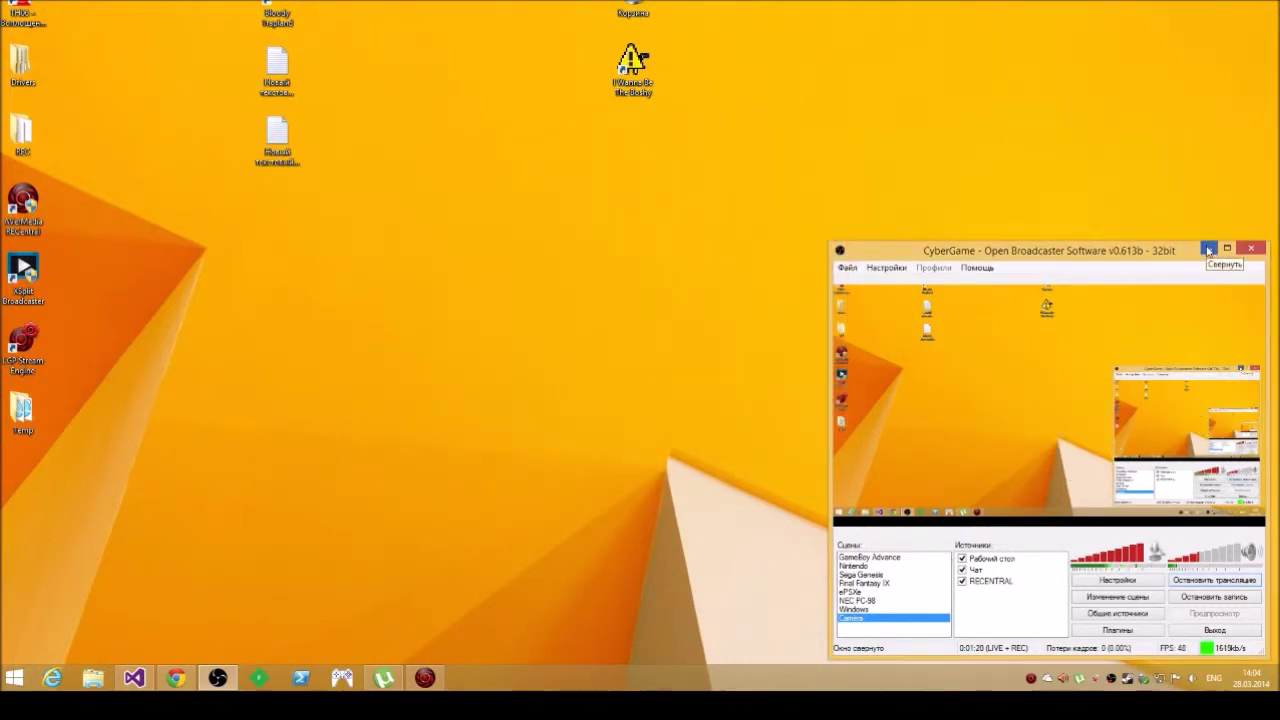
{"action": "left_click", "coordinate": [1208, 250]}
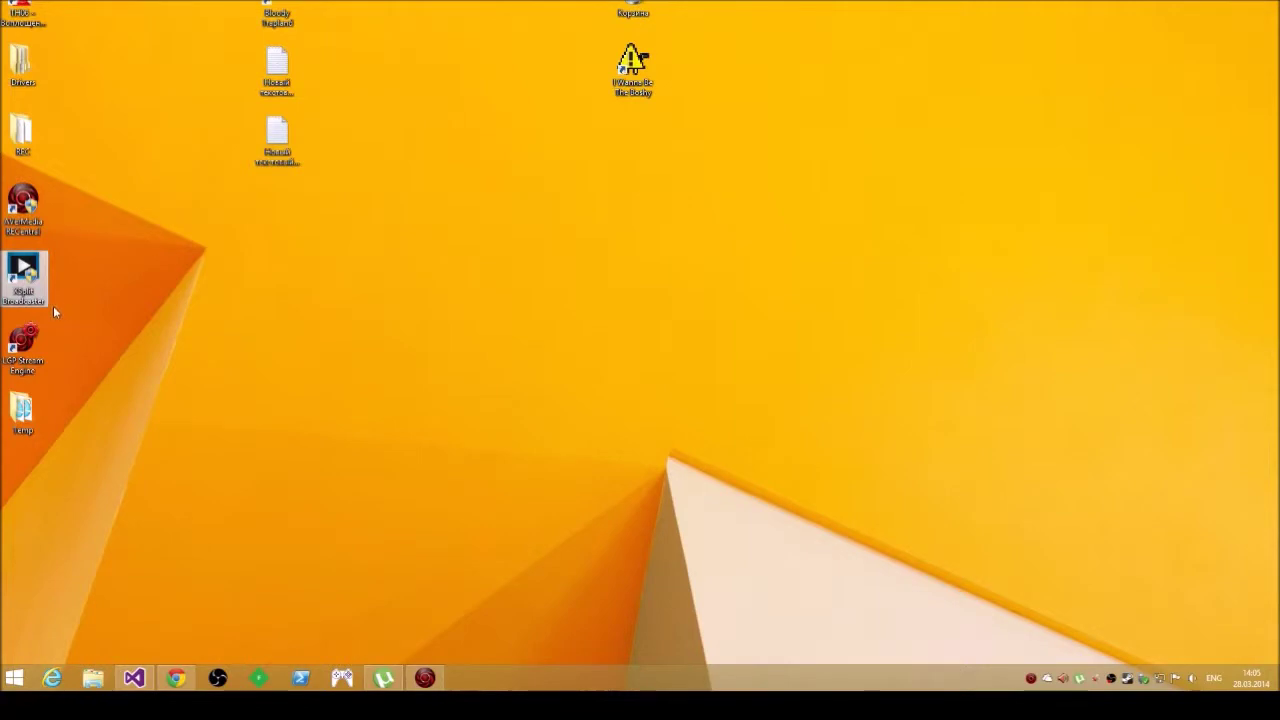
{"action": "left_click", "coordinate": [28, 280]}
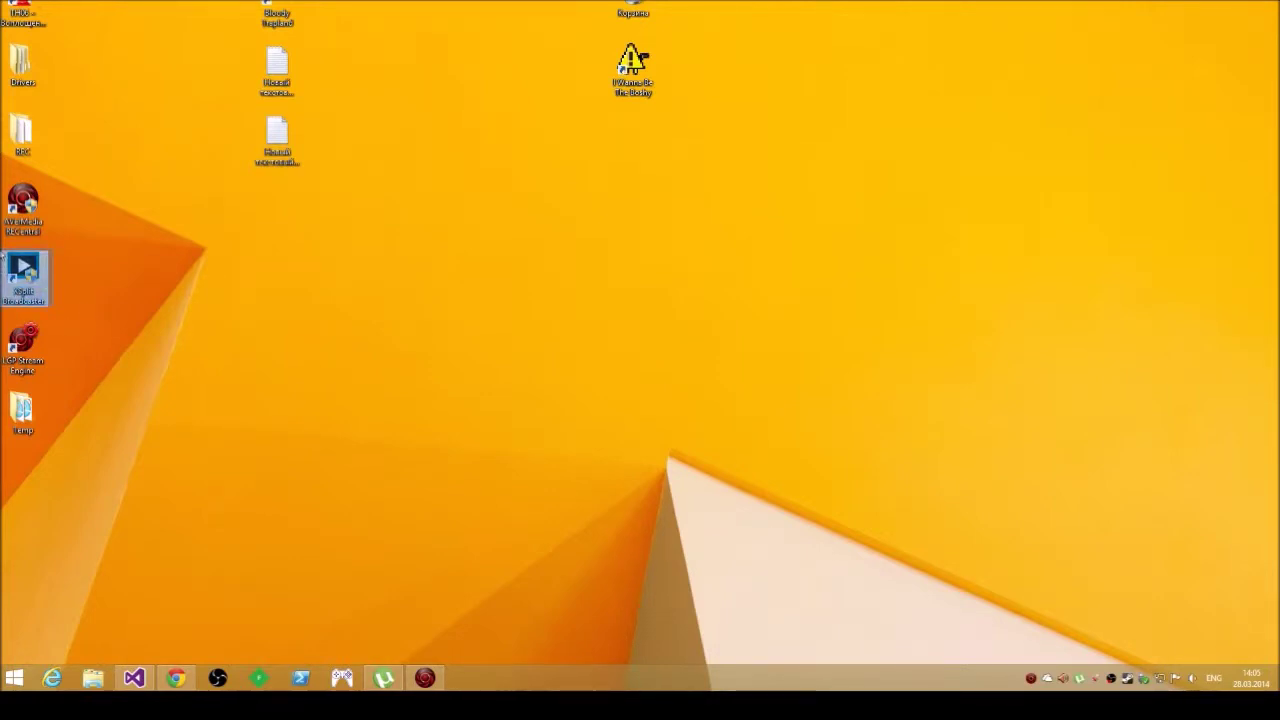
{"action": "left_click", "coordinate": [51, 307]}
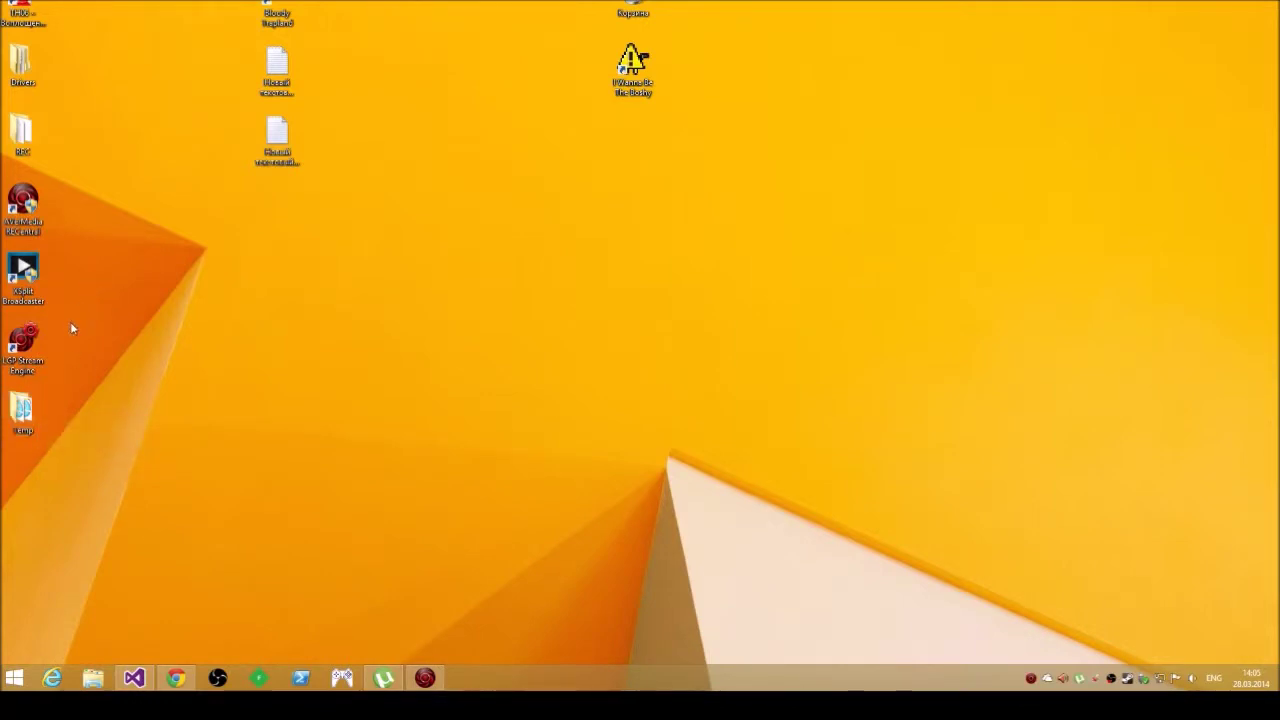
{"action": "left_click", "coordinate": [25, 285]}
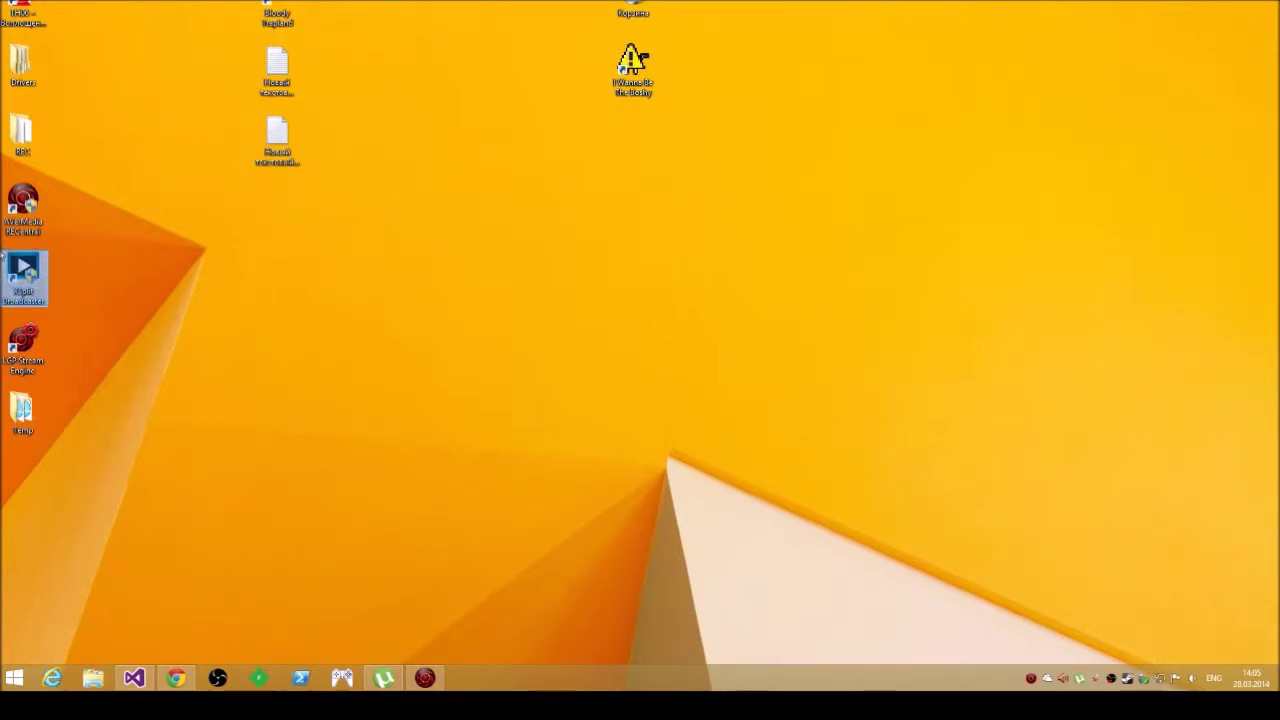
{"action": "double_click", "coordinate": [25, 280]}
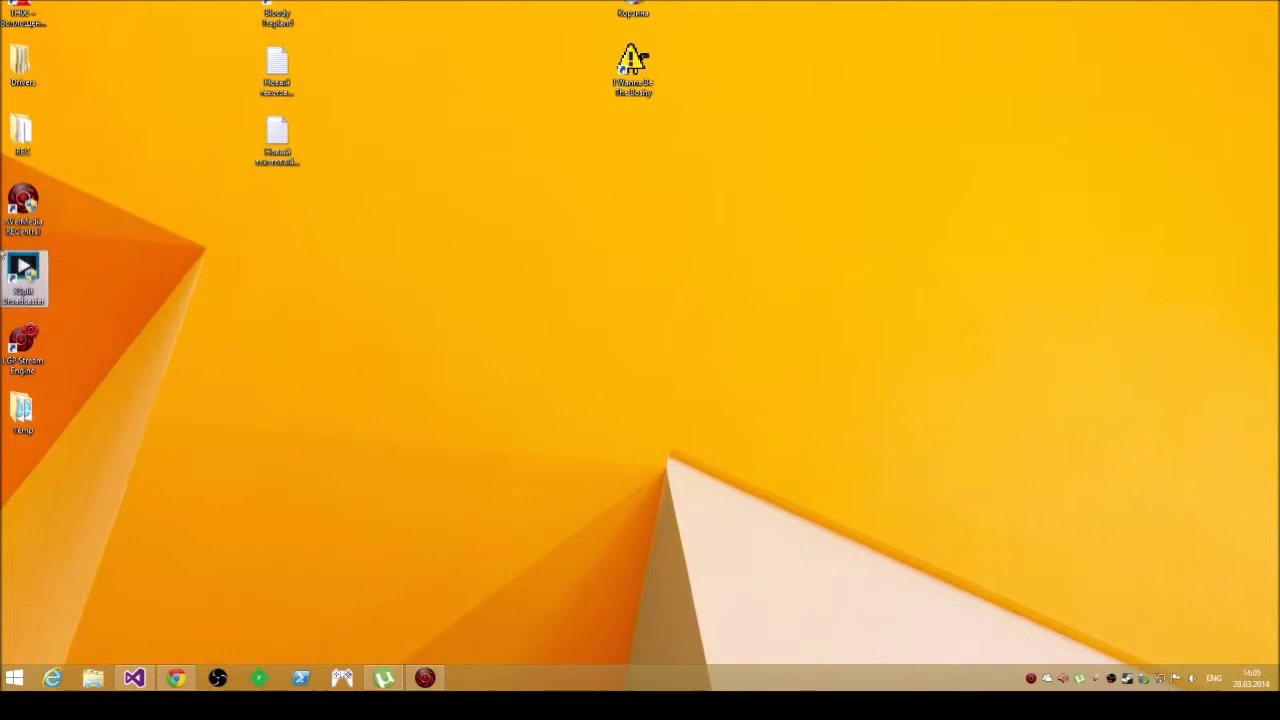
- Switch to File Explorer, examine the M4-CT128M4SSD2 drive in local disk C's hardware properties, and return to the desktop
{"action": "left_click", "coordinate": [92, 678]}
{"action": "left_click", "coordinate": [60, 408]}
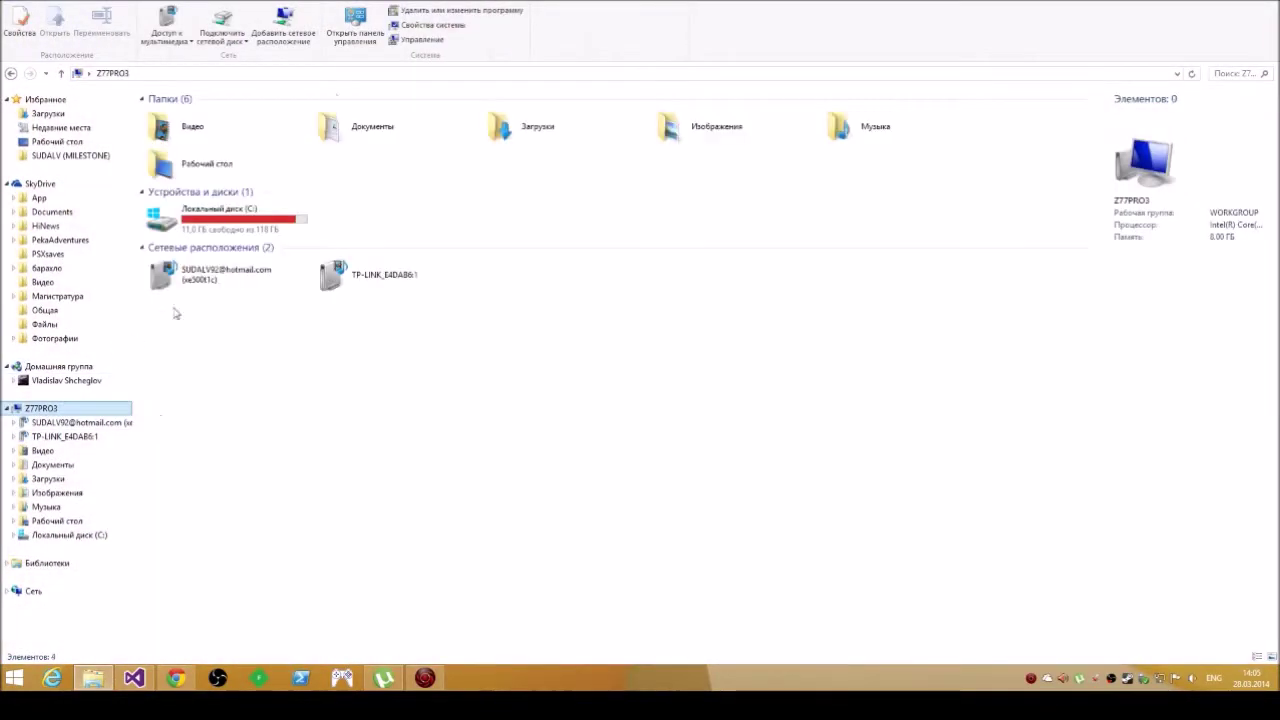
{"action": "right_click", "coordinate": [222, 210]}
{"action": "left_click", "coordinate": [251, 376]}
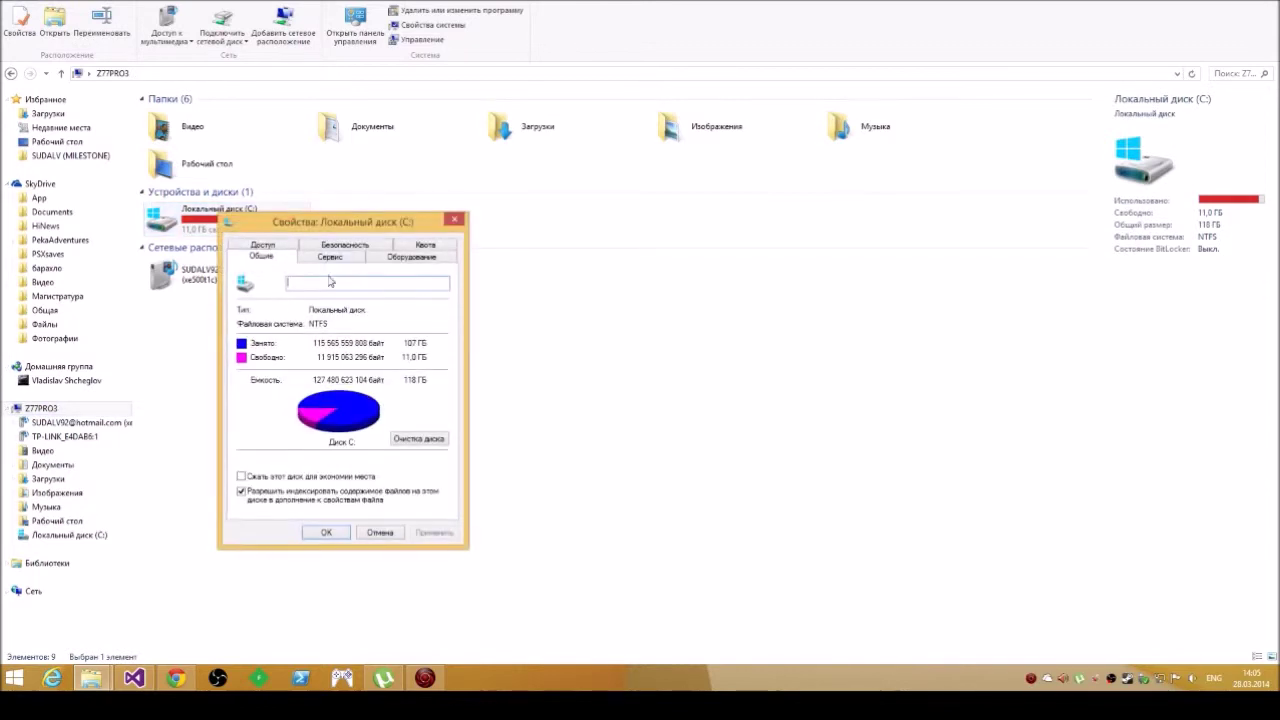
{"action": "left_click", "coordinate": [411, 257]}
{"action": "left_click_drag", "start_coordinate": [376, 228], "coordinate": [490, 270]}
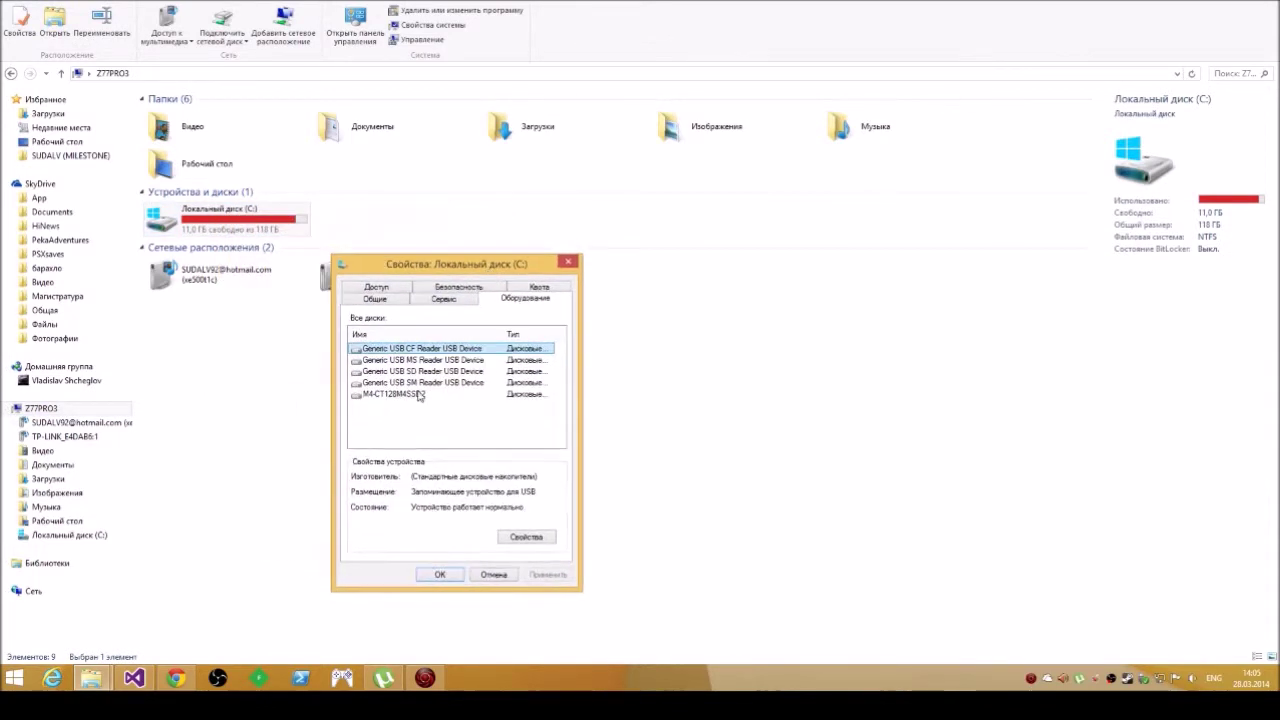
{"action": "left_click", "coordinate": [416, 396]}
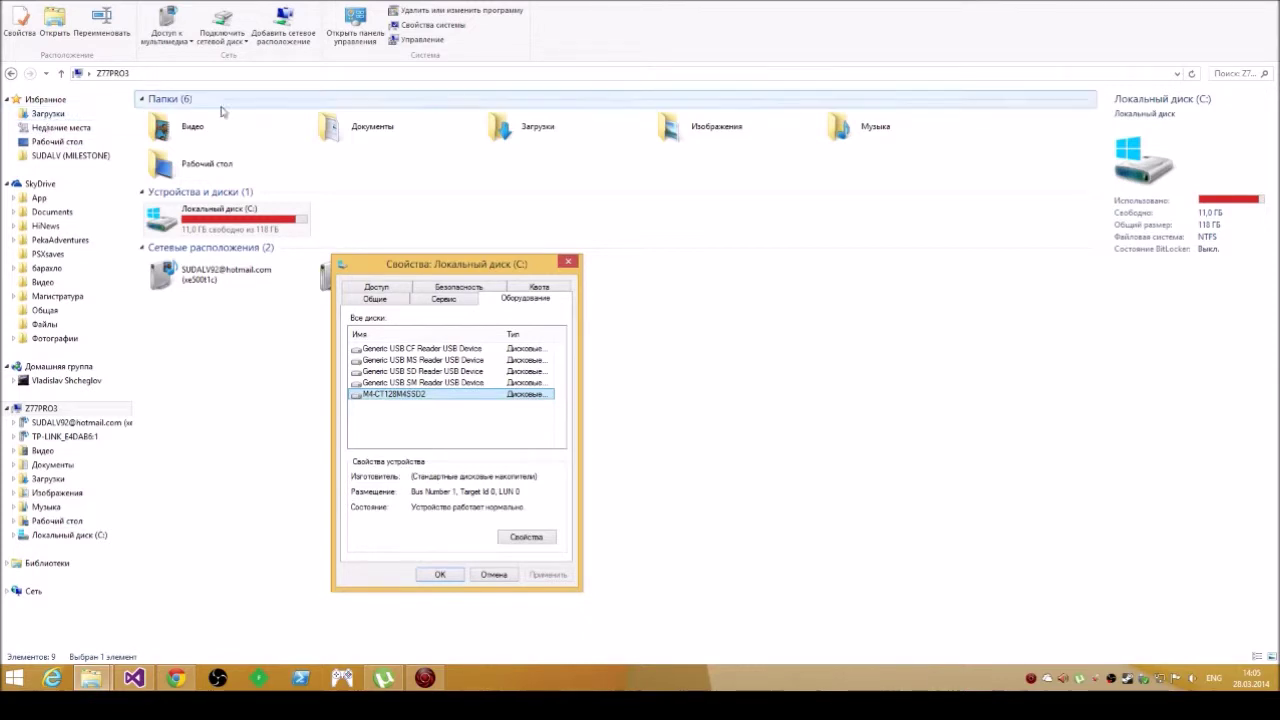
{"action": "left_click_drag", "start_coordinate": [492, 265], "coordinate": [695, 250]}
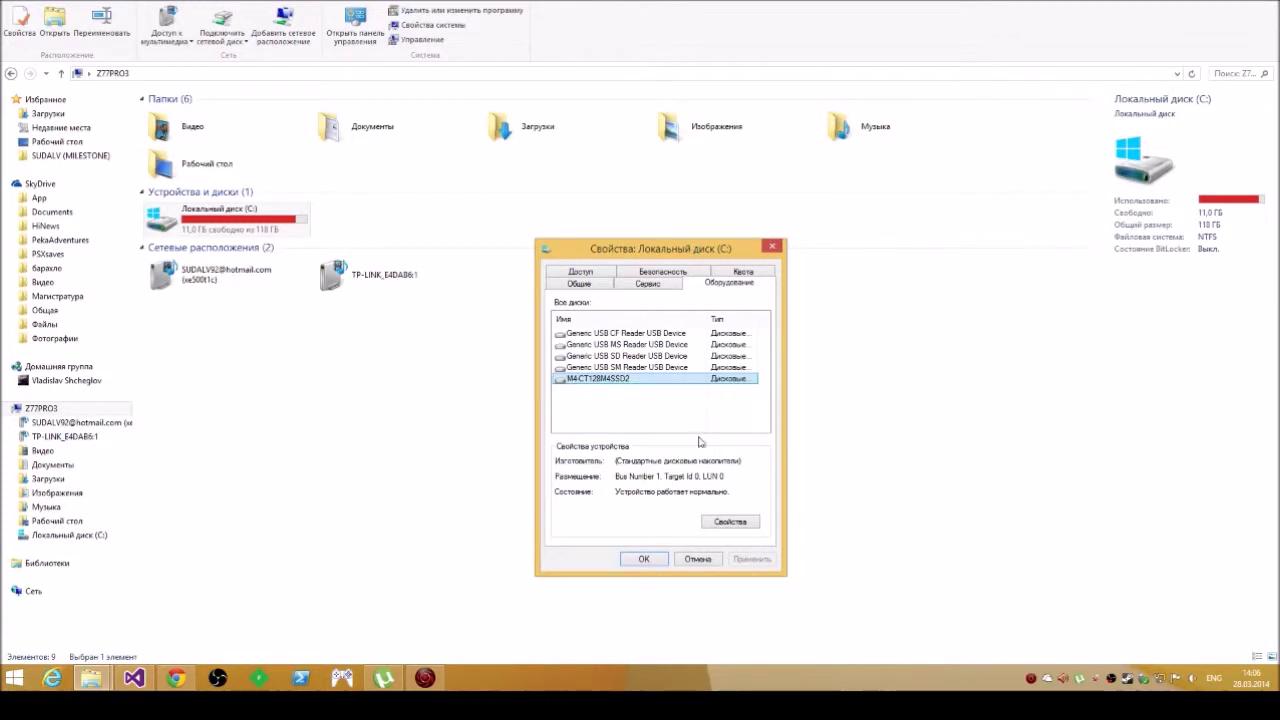
{"action": "left_click", "coordinate": [645, 562]}
{"action": "left_click_drag", "start_coordinate": [622, 402], "coordinate": [518, 347]}
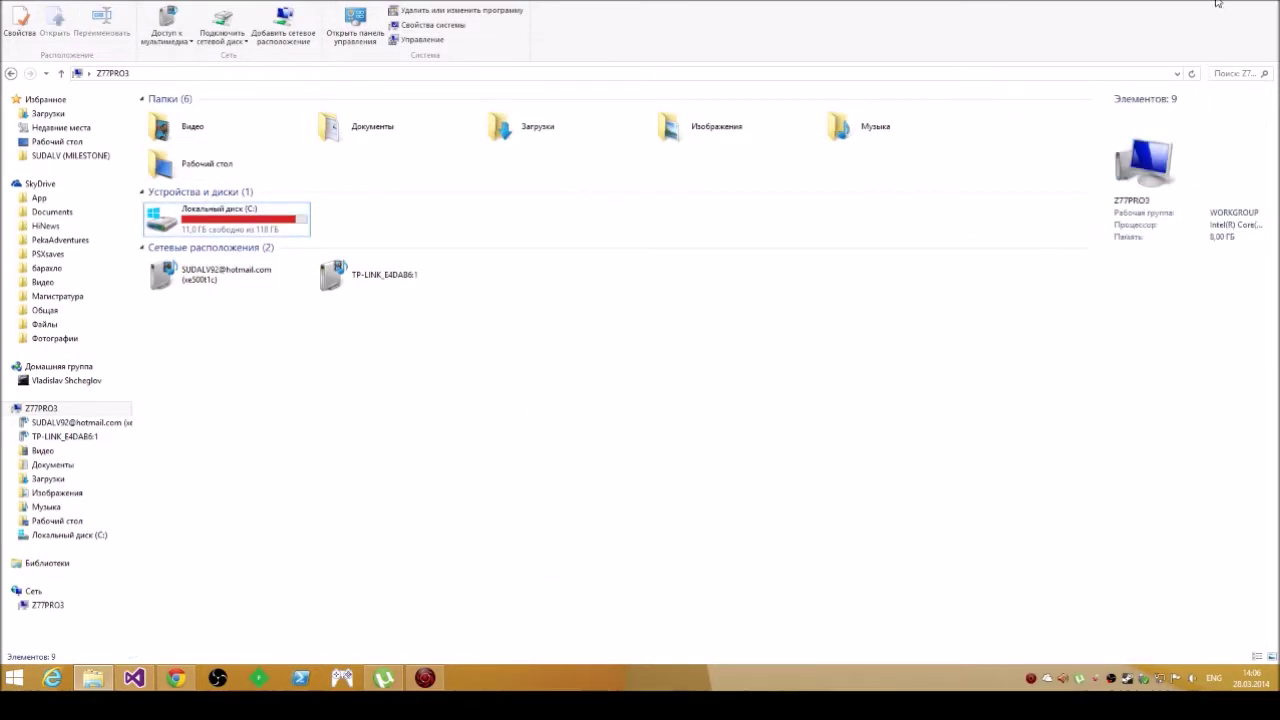
{"action": "mouse_move", "coordinate": [1279, 1]}
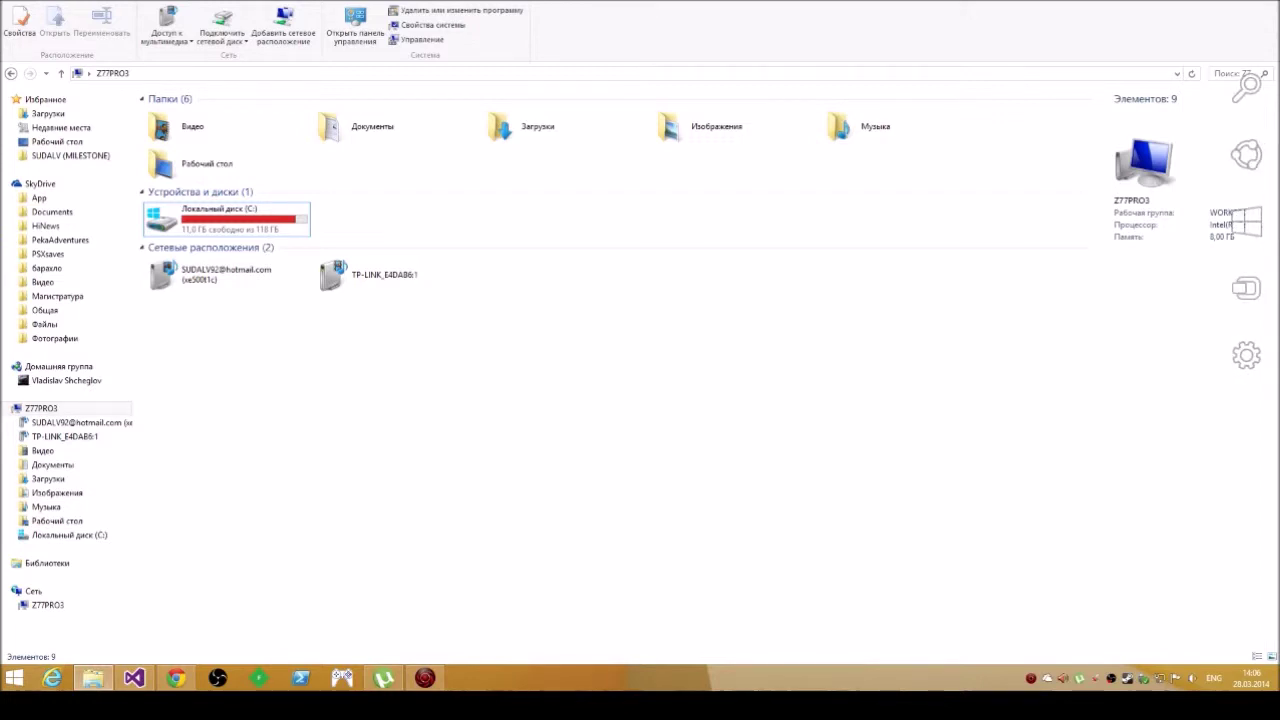
{"action": "key", "text": "super+d"}
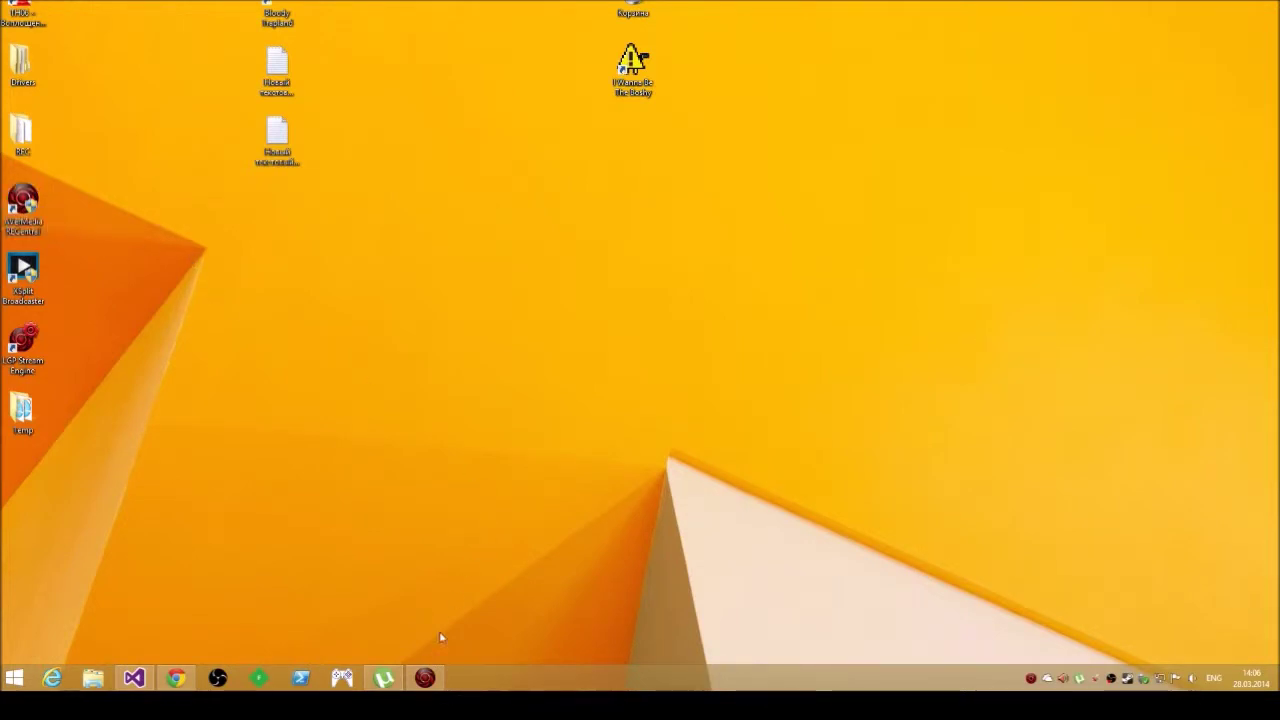
- Switch to RECentral, close the console preview and select the streaming mode (Трансляция)
{"action": "left_click", "coordinate": [424, 682]}
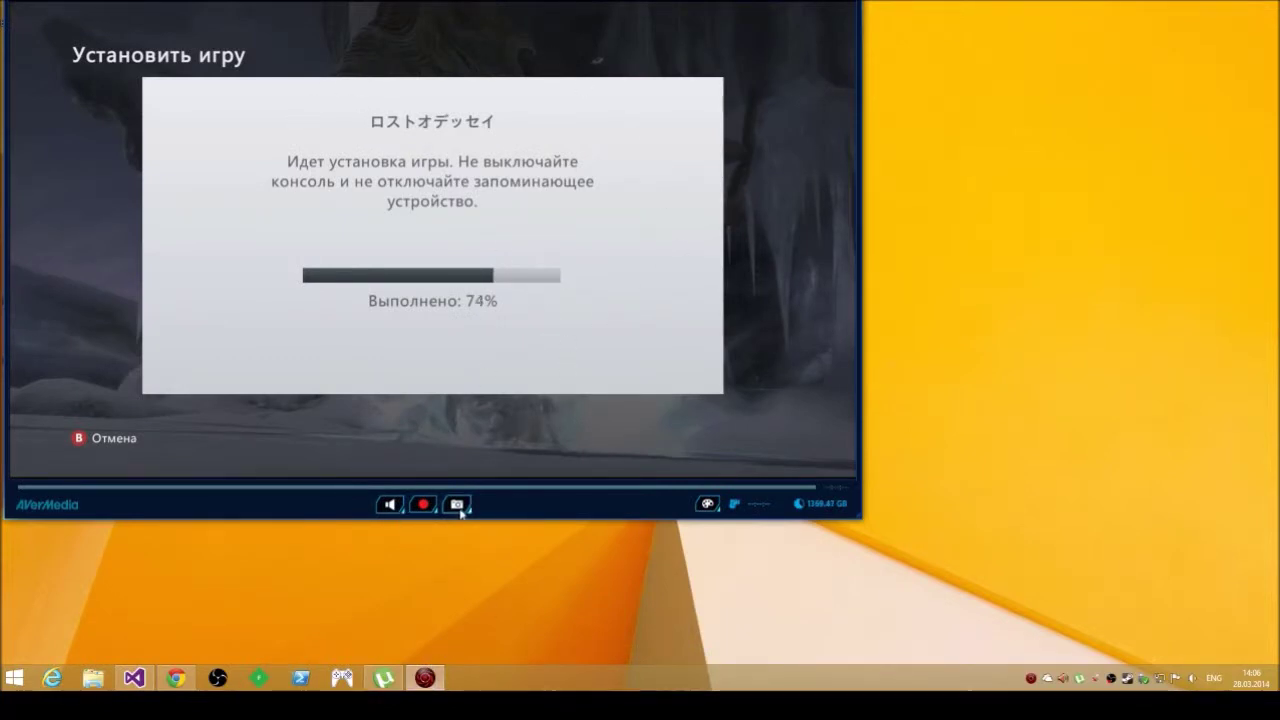
{"action": "left_click", "coordinate": [849, 3]}
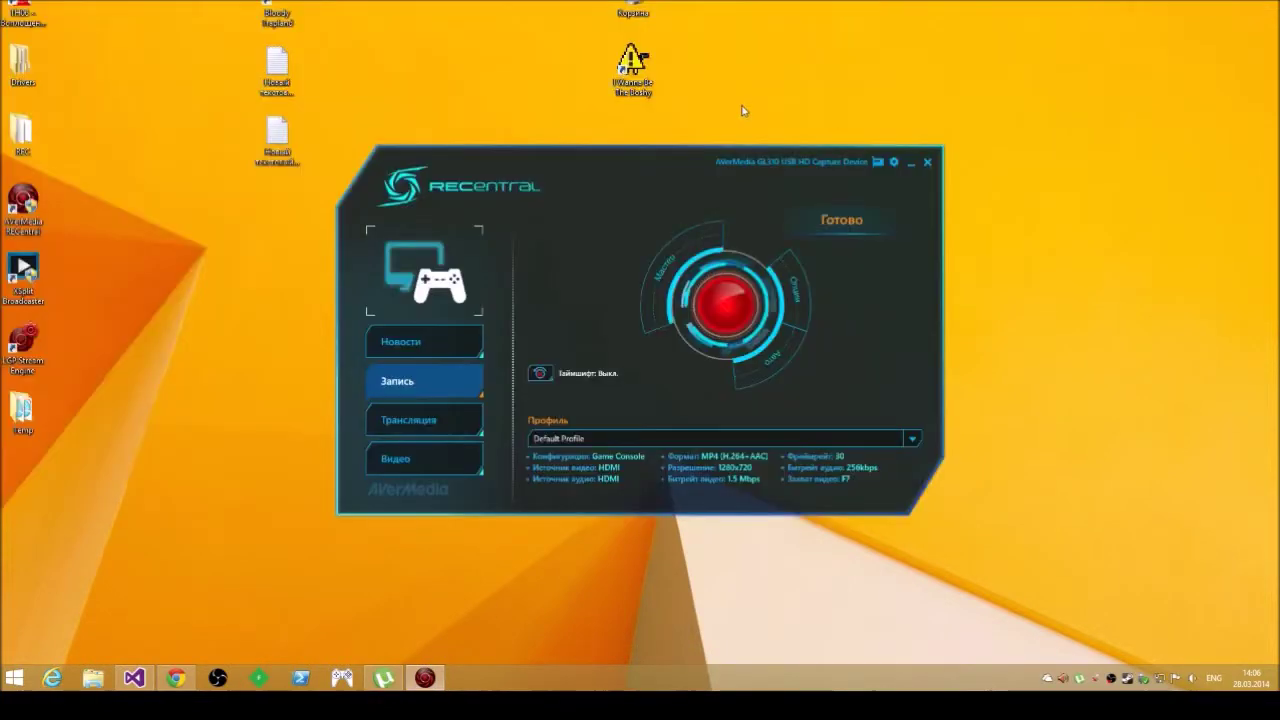
{"action": "left_click", "coordinate": [430, 420]}
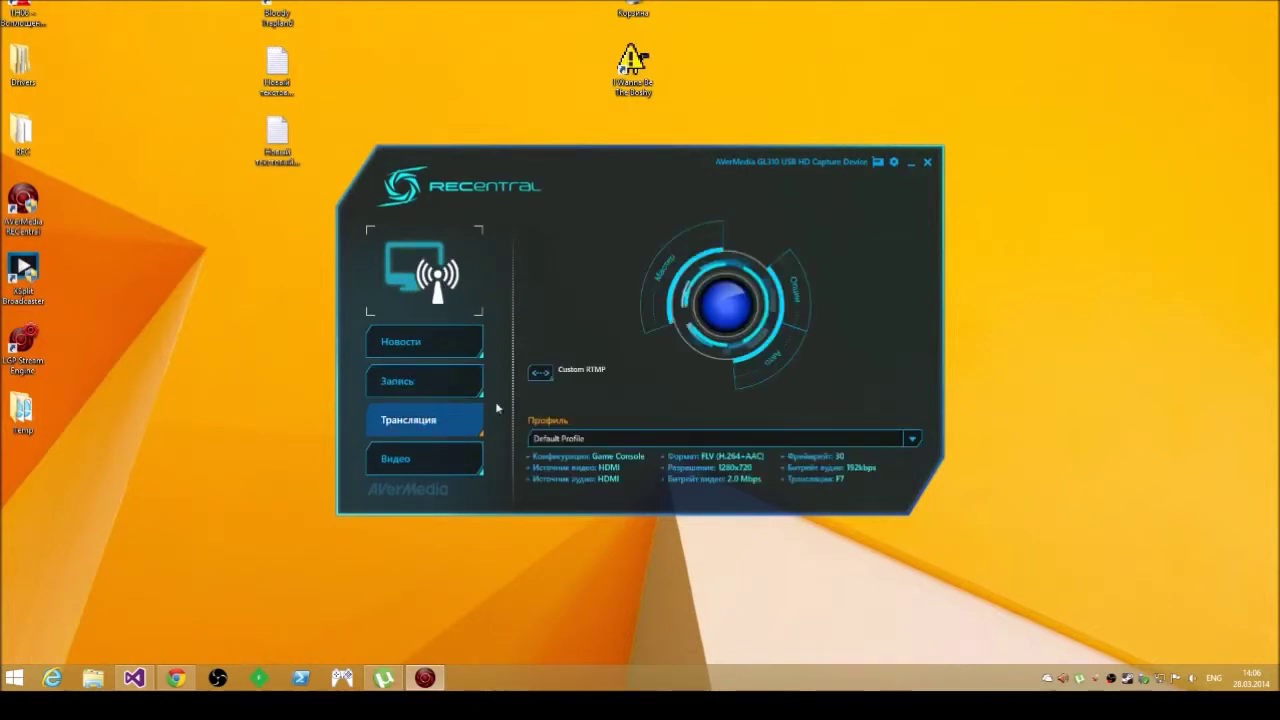
- Connect to the Custom RTMP streaming service with the saved authorization and place the streaming preview near the desktop's upper-left corner
{"action": "left_click", "coordinate": [542, 374]}
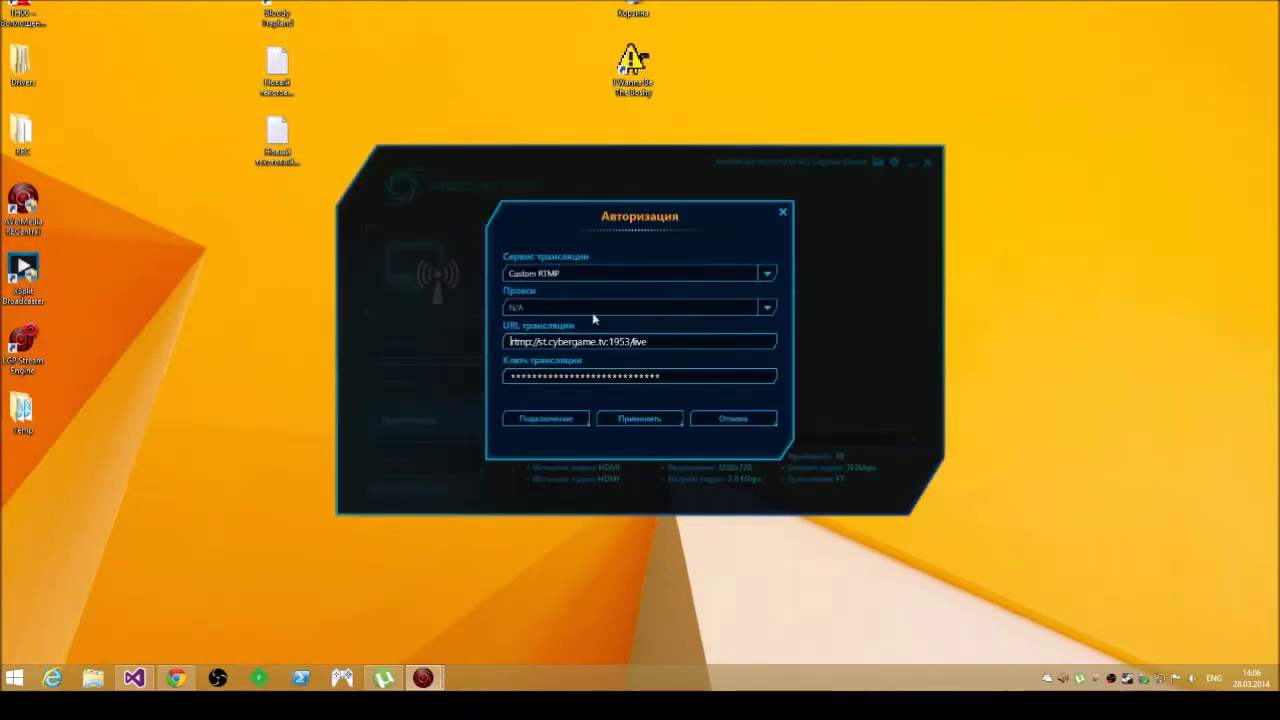
{"action": "left_click", "coordinate": [742, 419]}
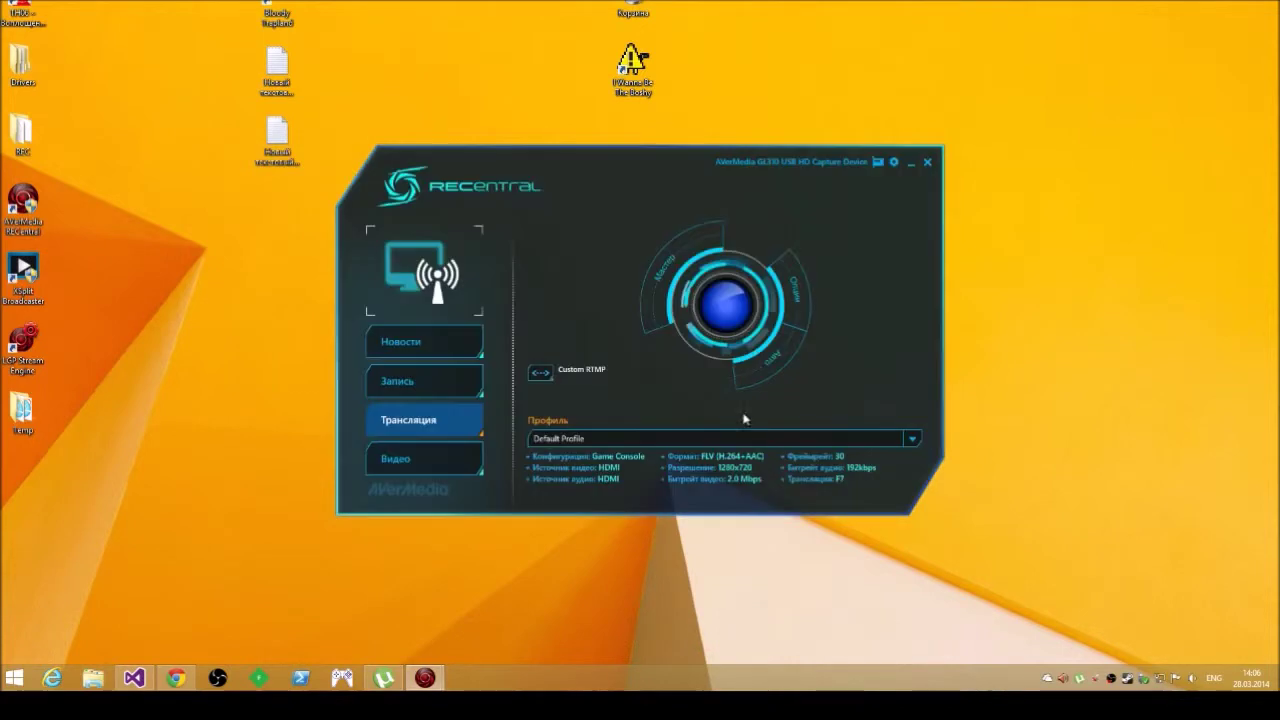
{"action": "left_click", "coordinate": [712, 304]}
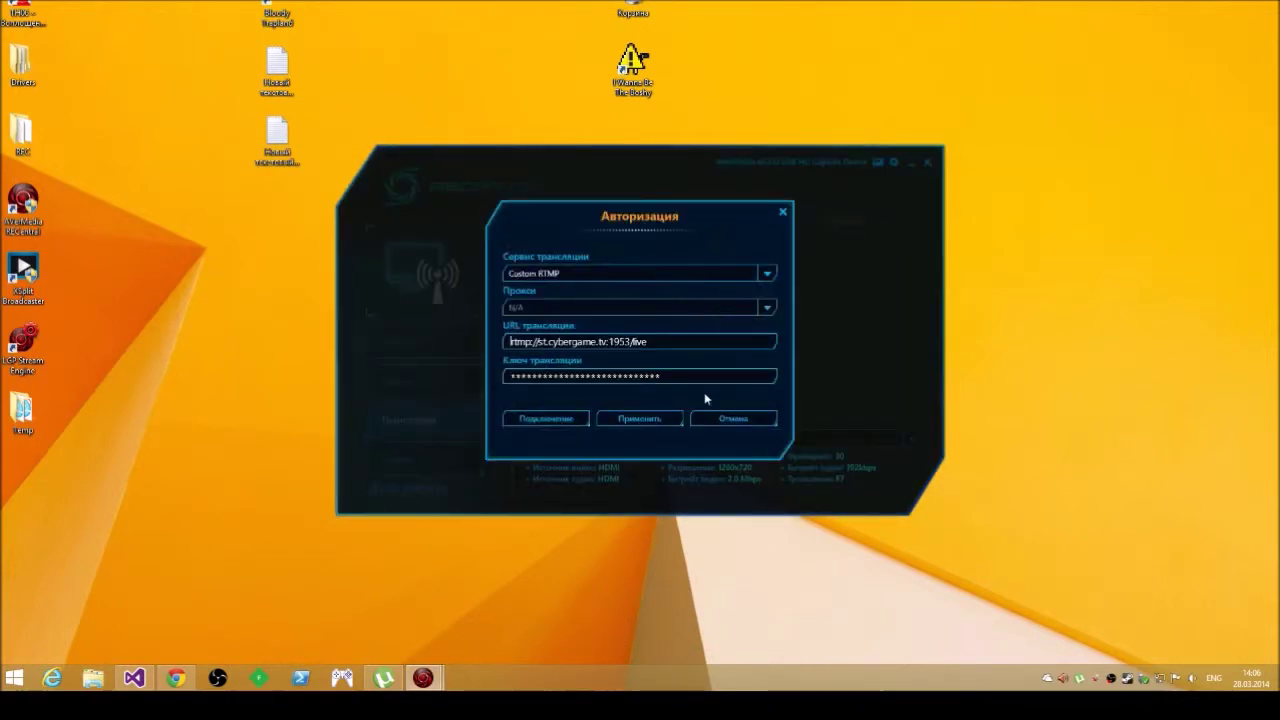
{"action": "left_click", "coordinate": [565, 419]}
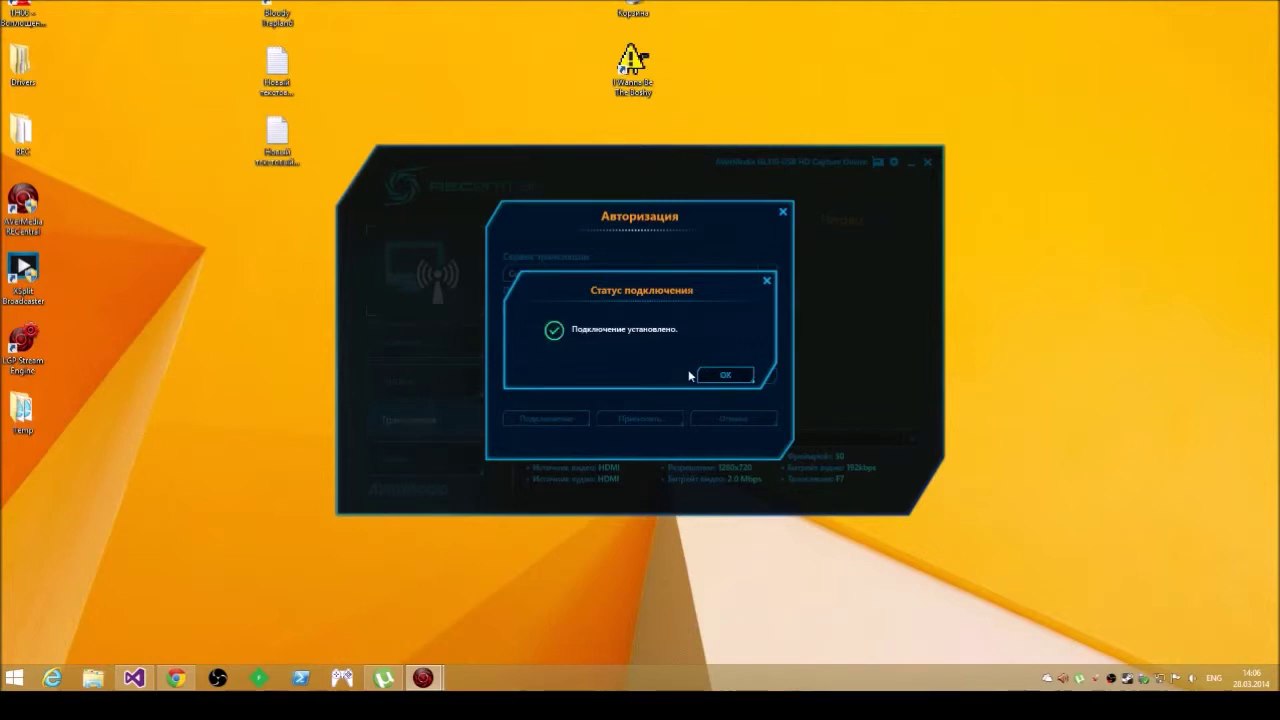
{"action": "left_click", "coordinate": [706, 373]}
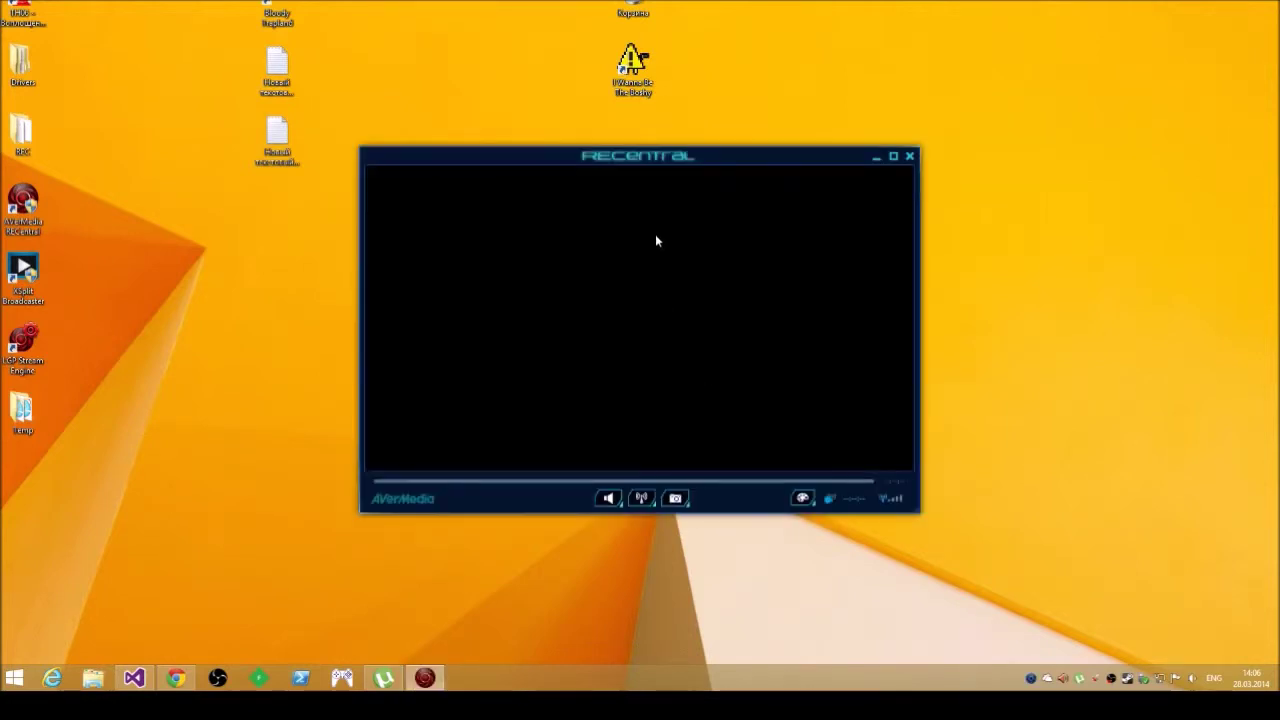
{"action": "left_click_drag", "start_coordinate": [655, 156], "coordinate": [365, 44]}
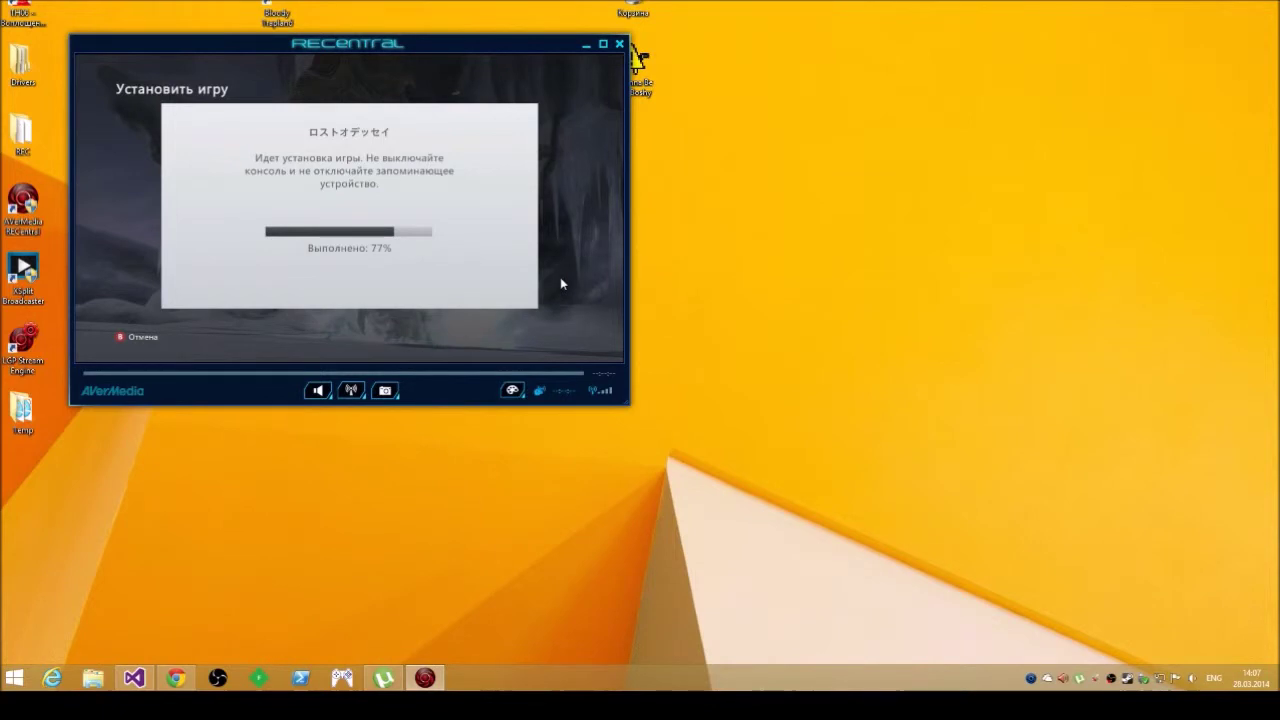
- Replace the streaming preview with the recording mode (Запись) preview, moved to the desktop's upper-left corner and enlarged
{"action": "left_click", "coordinate": [620, 44]}
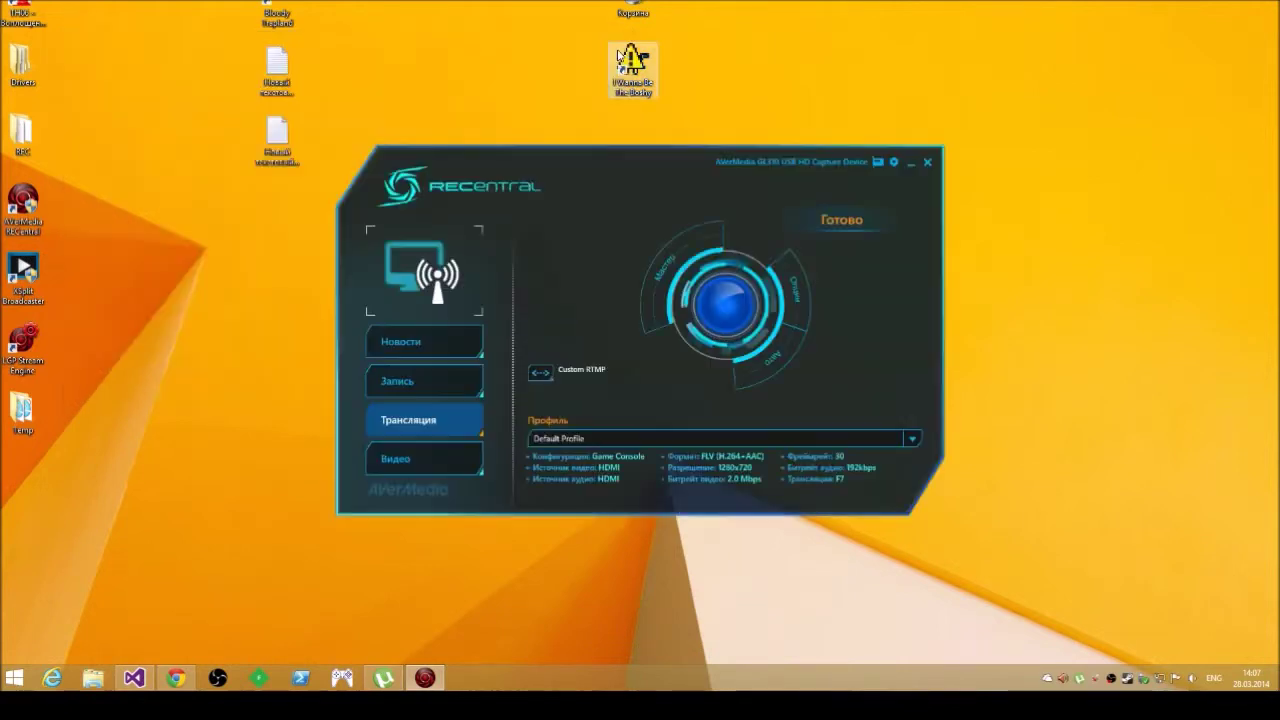
{"action": "left_click", "coordinate": [413, 381]}
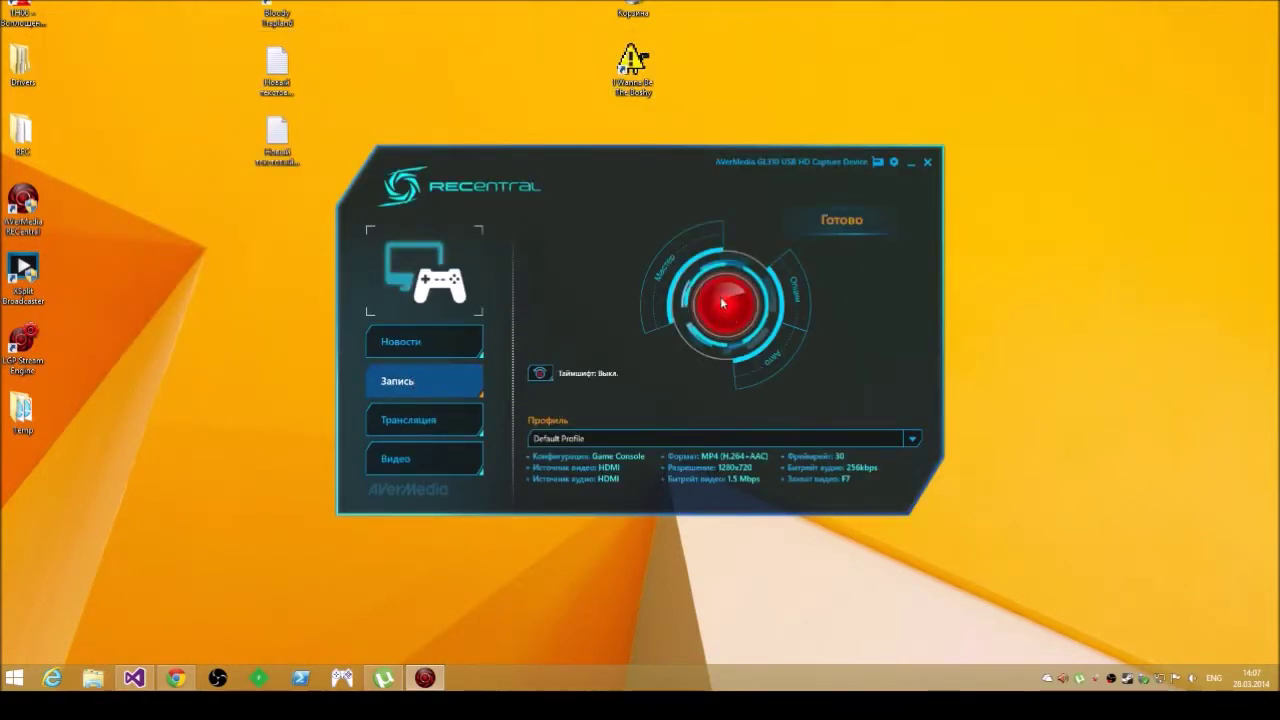
{"action": "left_click", "coordinate": [726, 311]}
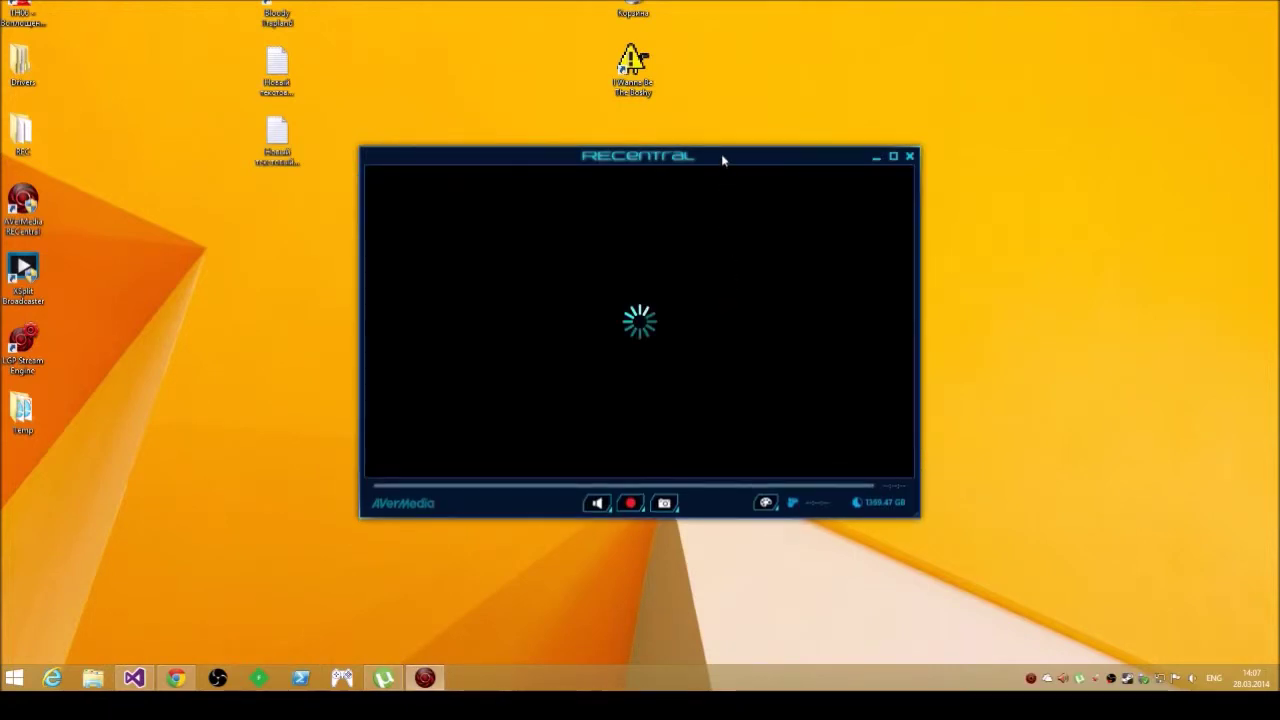
{"action": "left_click_drag", "start_coordinate": [721, 158], "coordinate": [389, 8]}
{"action": "left_click_drag", "start_coordinate": [580, 361], "coordinate": [702, 429]}
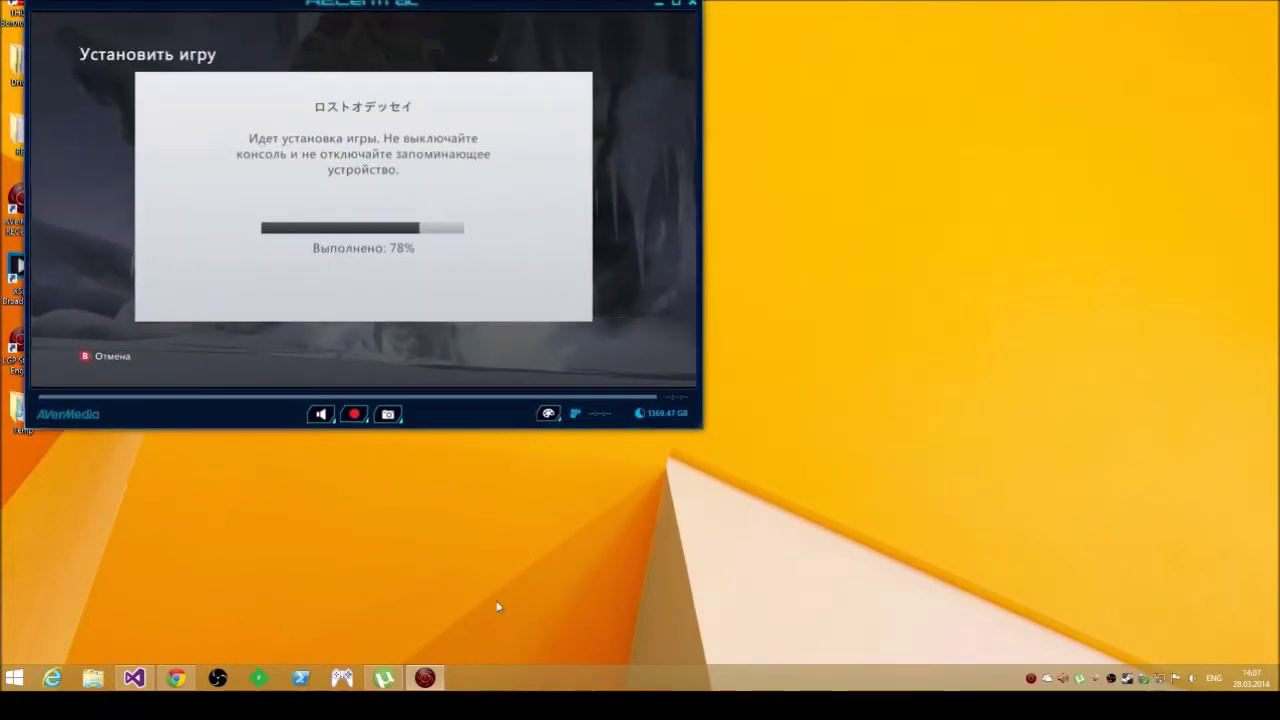
- Switch to Open Broadcaster Software and examine the window-capture settings of the RECENTRAL source, then accept them as they are
{"action": "left_click", "coordinate": [1111, 678]}
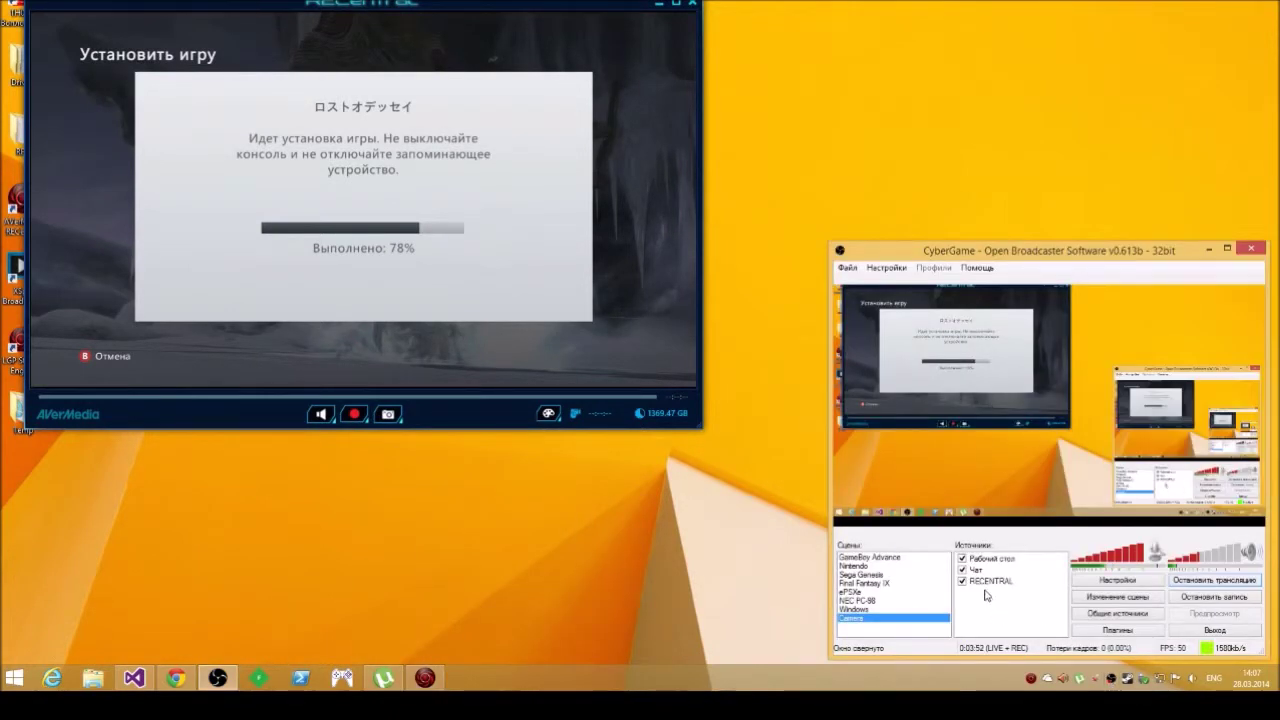
{"action": "right_click", "coordinate": [988, 583]}
{"action": "left_click", "coordinate": [1005, 575]}
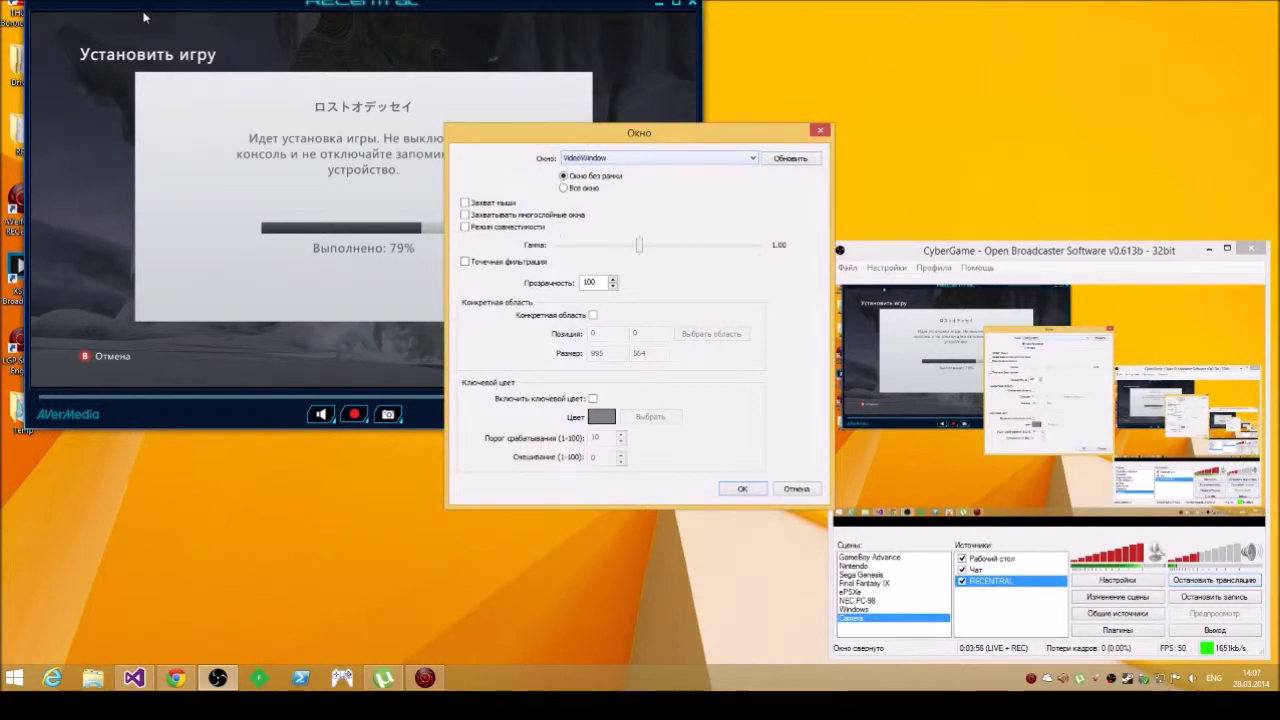
{"action": "left_click", "coordinate": [736, 491]}
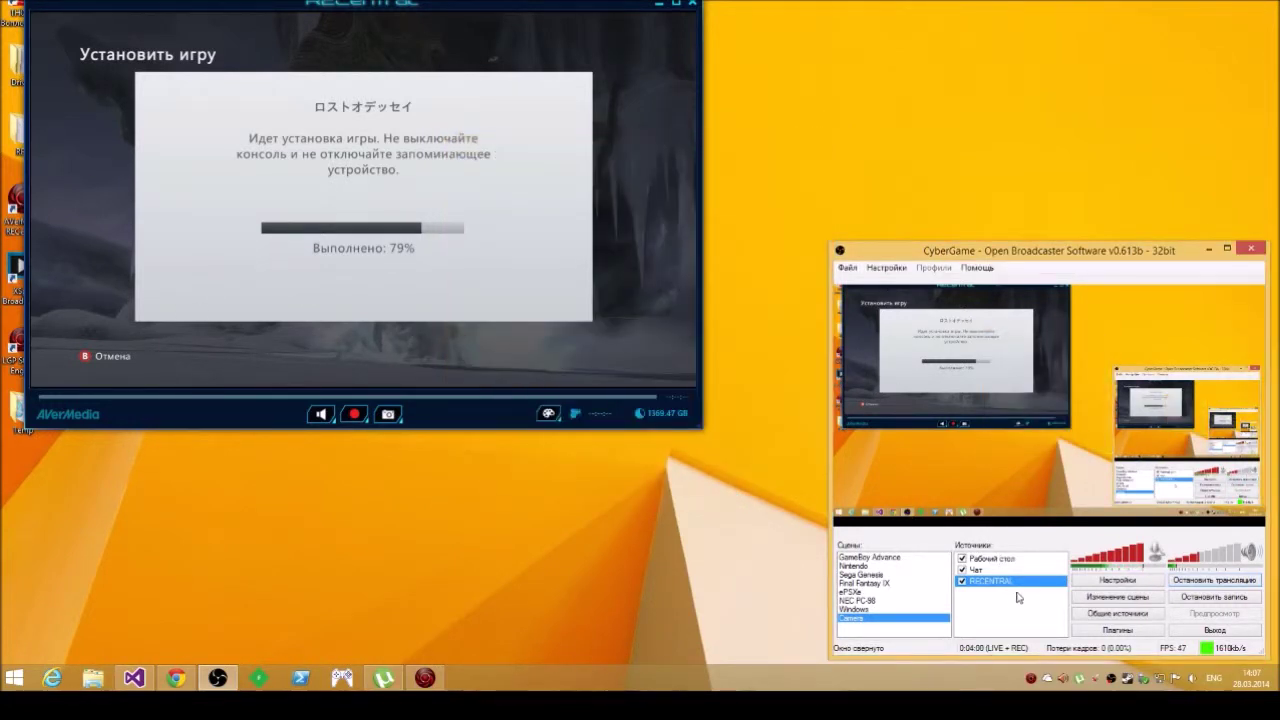
- Hide the desktop source (Рабочий стол) in the current scene, leaving the chat and RECENTRAL sources enabled
{"action": "left_click", "coordinate": [962, 559]}
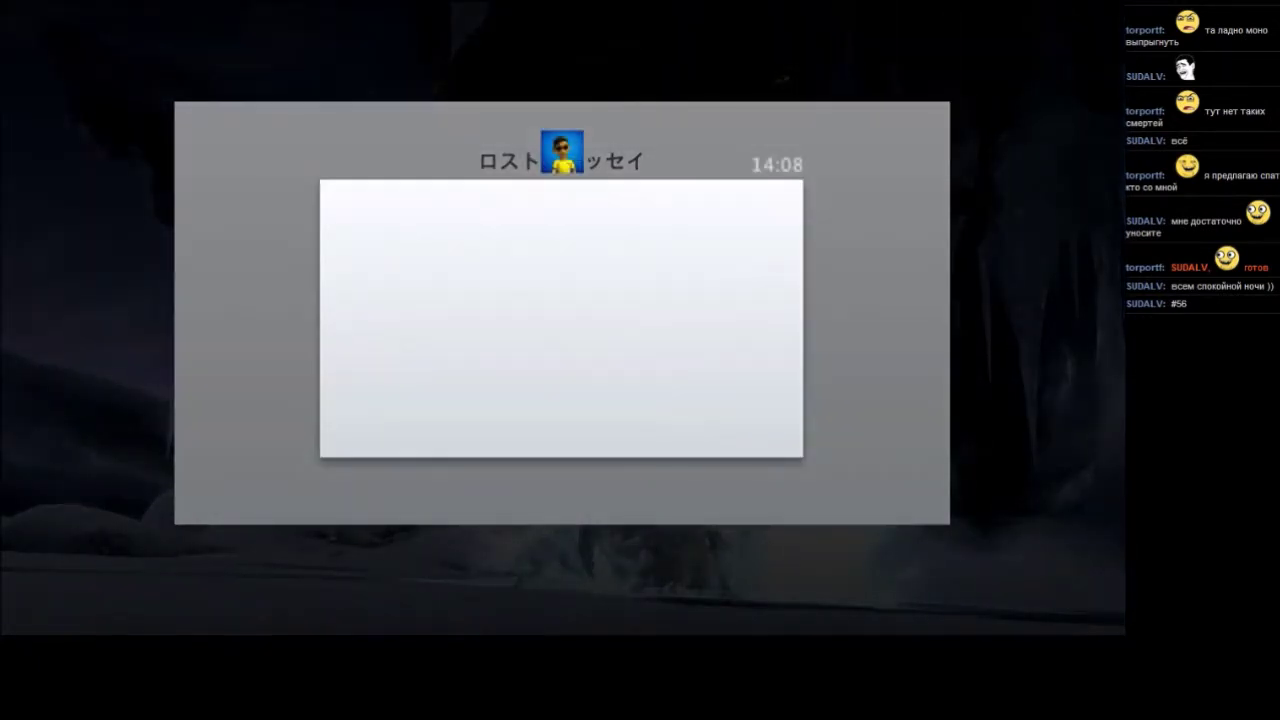
{"action": "key", "text": "Escape"}
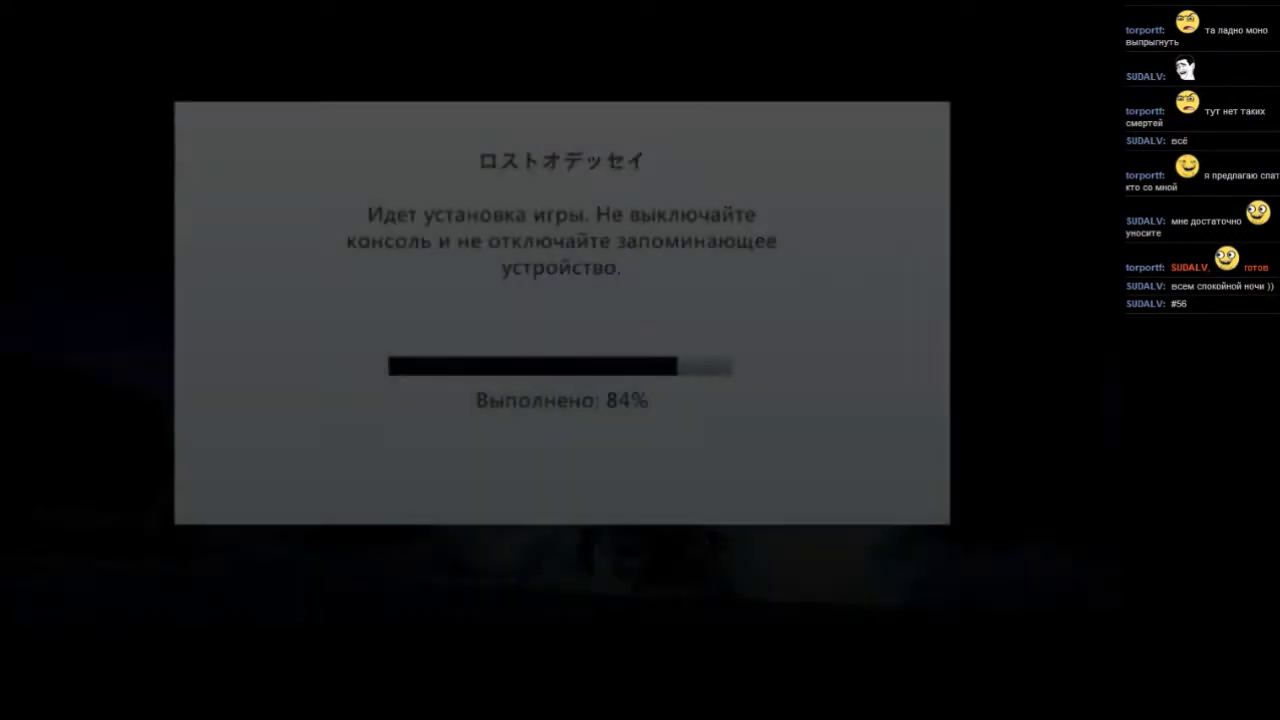